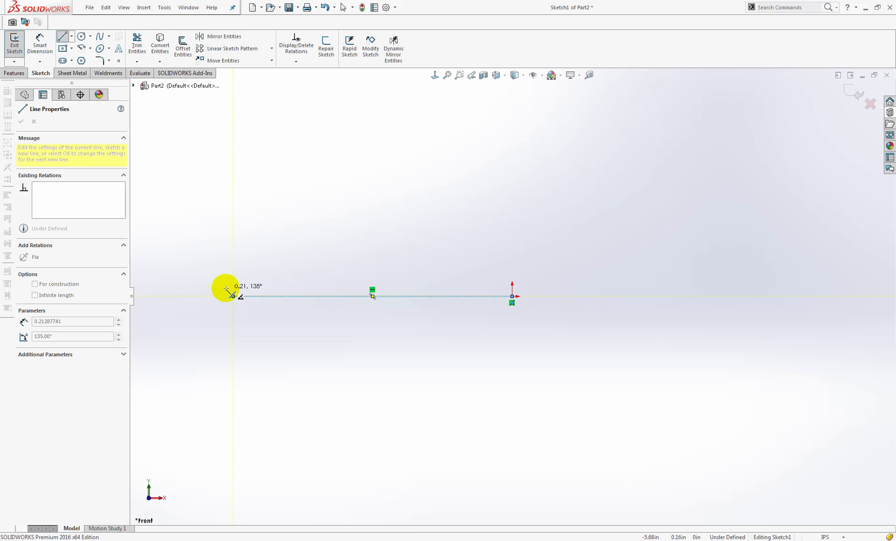
- Complete the profile with a tangent arc about 0.52 in in radius, a horizontal upper line and a vertical line about 0.24 in long ending at the origin
mouse_move(233, 296)
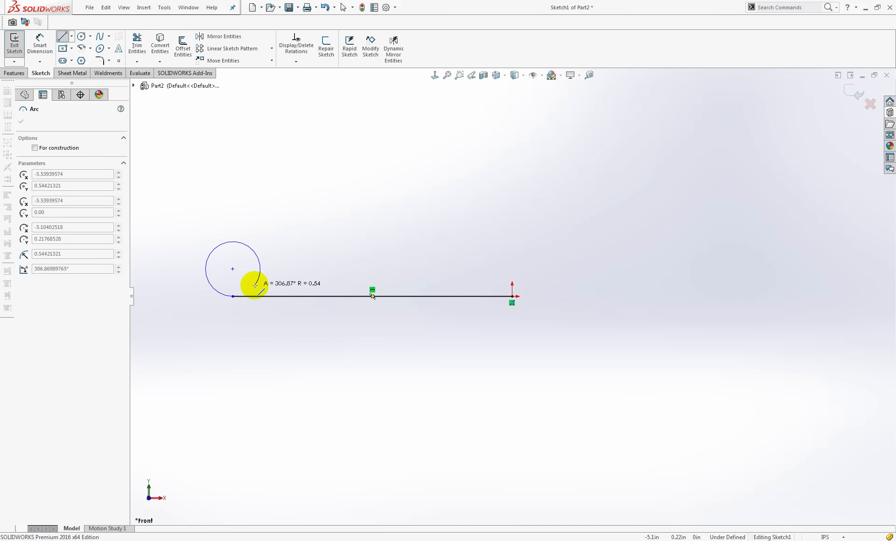
left_click(255, 284)
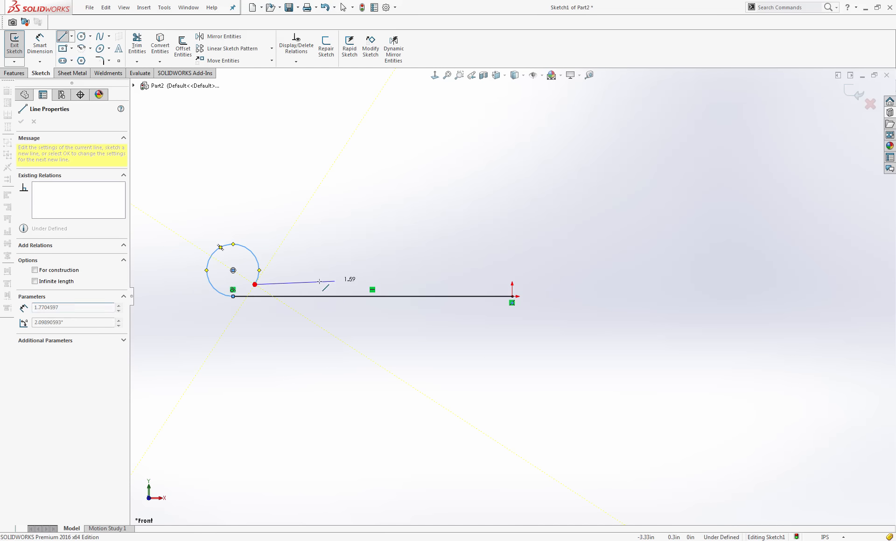
left_click(512, 284)
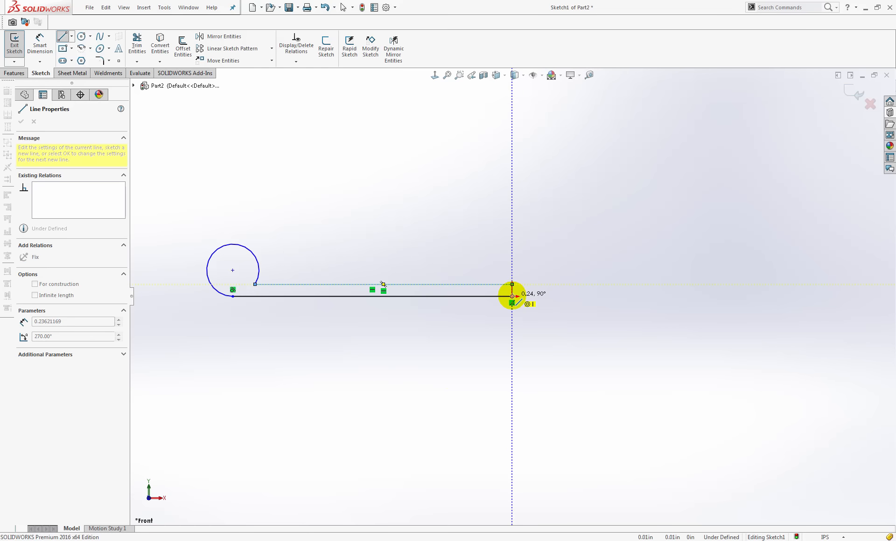
left_click(512, 296)
scroll(513, 294, "down", 5)
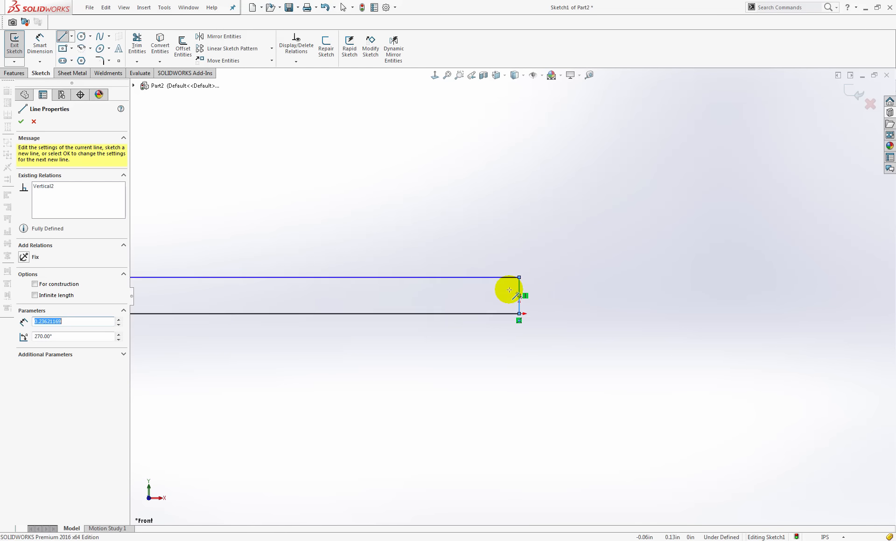
key("Escape")
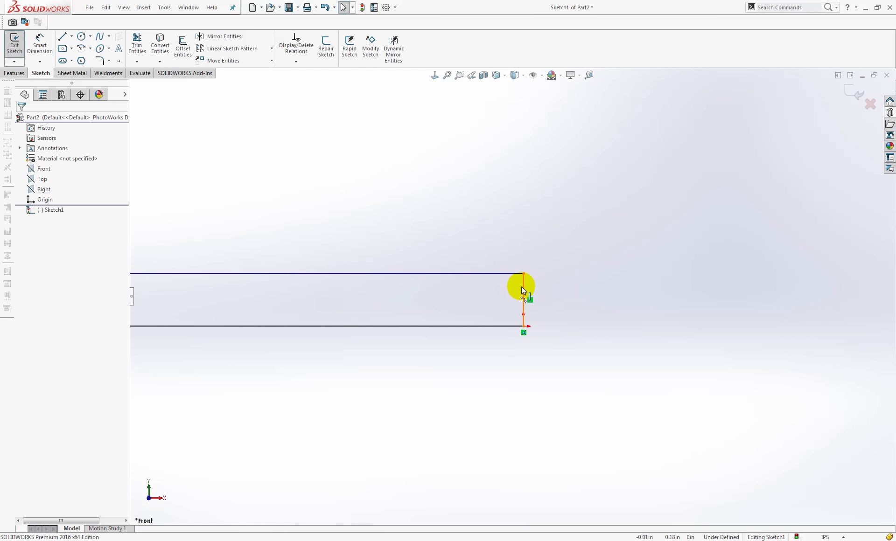
- Convert the short vertical line at the origin to construction geometry
left_click(523, 288)
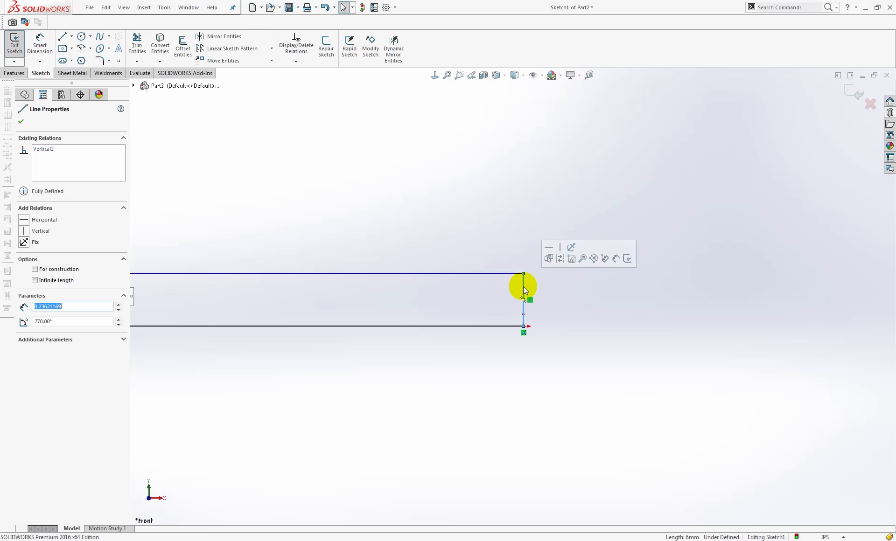
left_click(559, 262)
middle_click(226, 411)
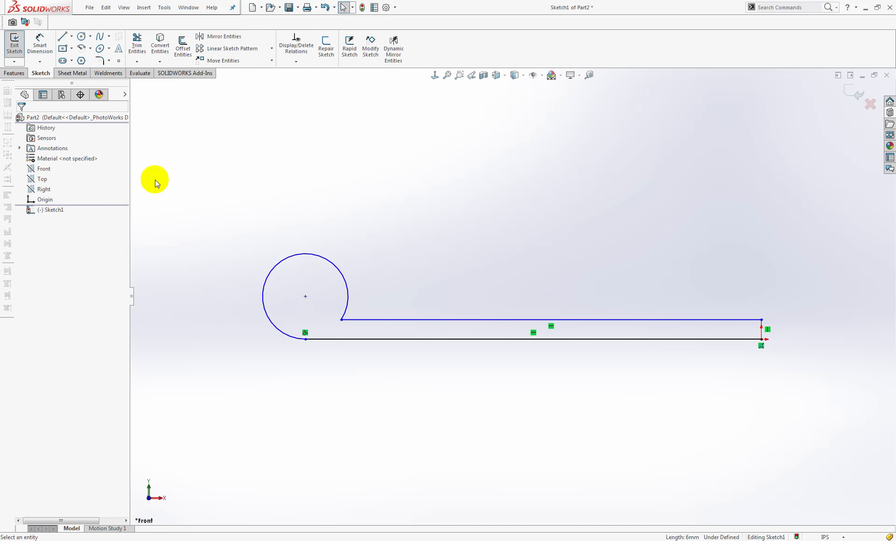
- Dimension the rim arc's radius as 0.375 in
left_click(40, 42)
left_click(262, 308)
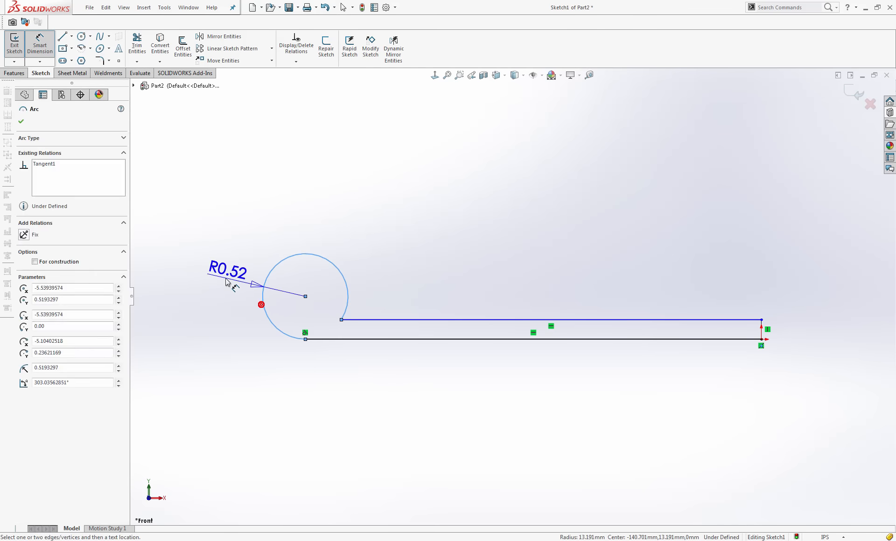
left_click(228, 280)
type(".375")
key("Return")
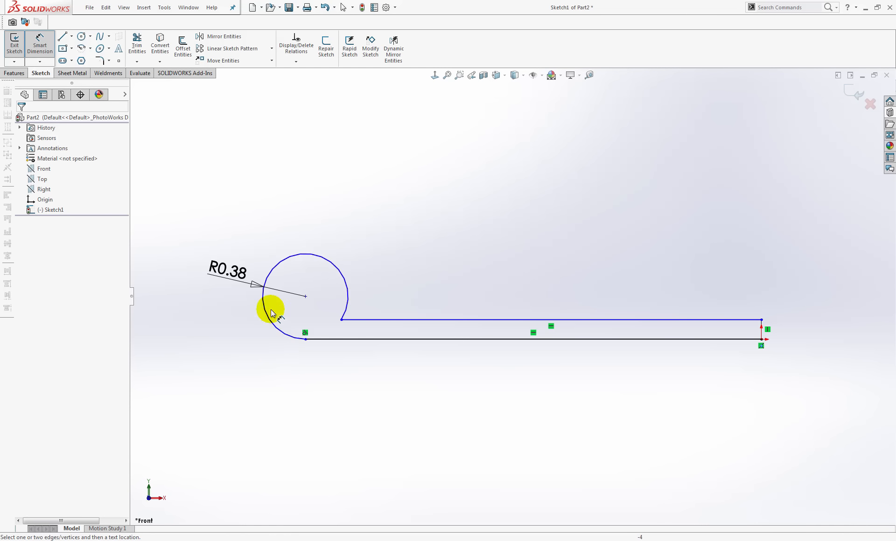
- Dimension the profile's overall diameter from the arc's outer edge across the vertical construction line as 18 in
left_click(264, 298)
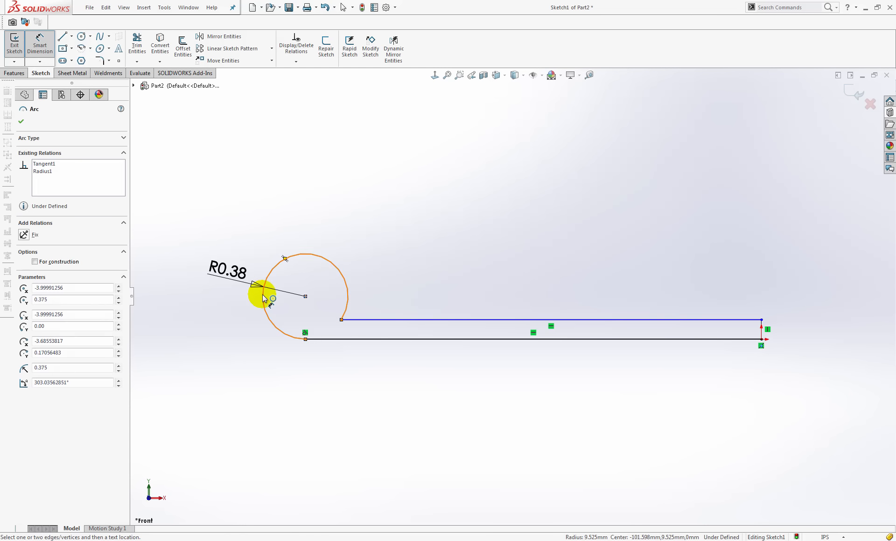
scroll(340, 260, "down", 3)
left_click(761, 329)
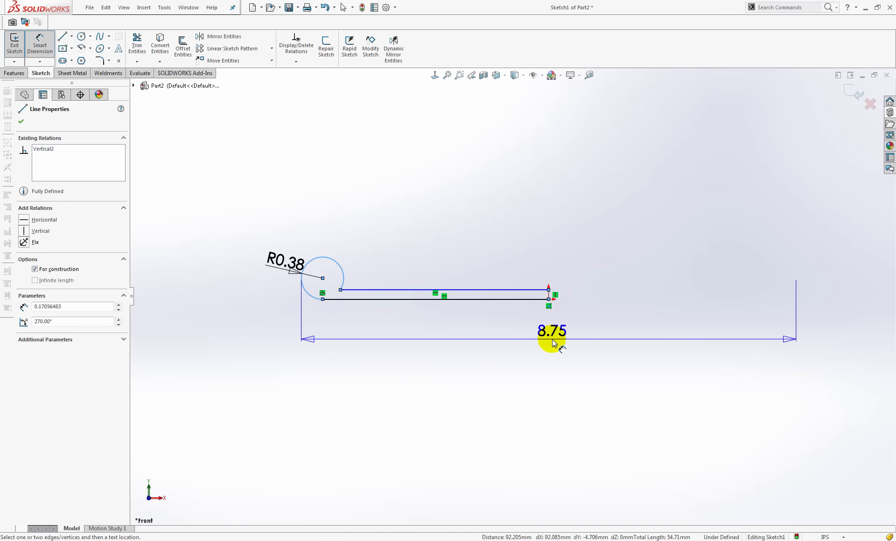
left_click(554, 343)
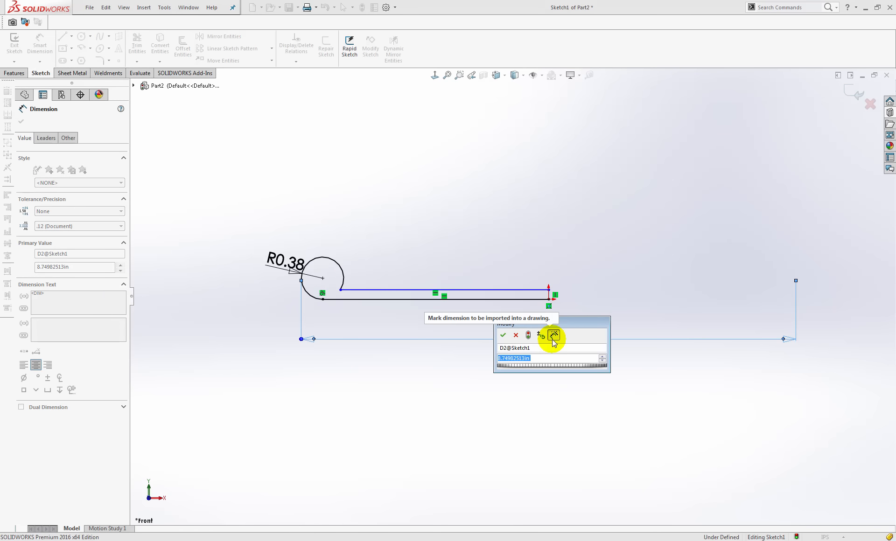
type("18")
key("Return")
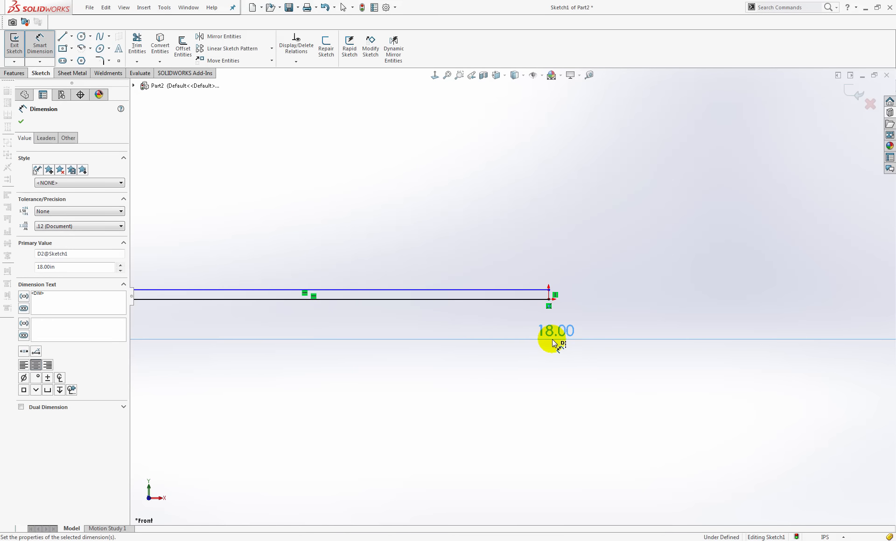
key("f")
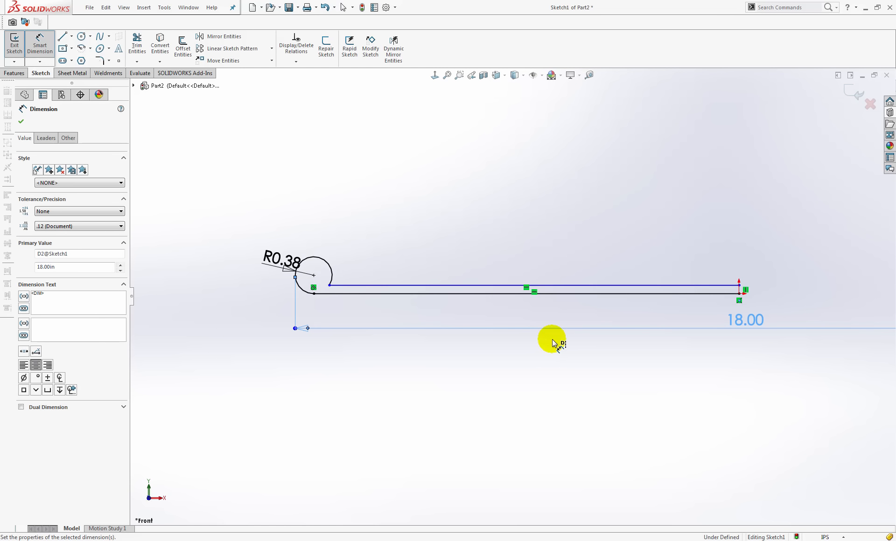
scroll(346, 298, "down", 5)
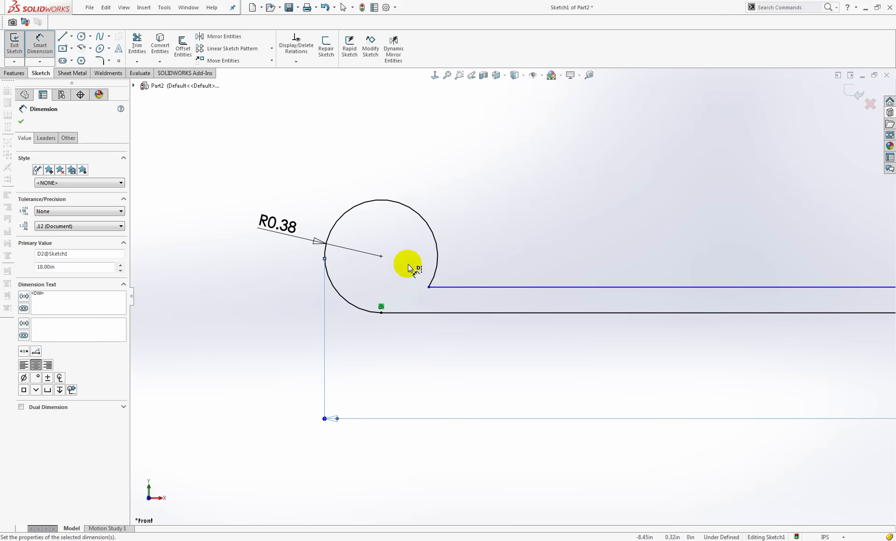
scroll(375, 252, "down", 1)
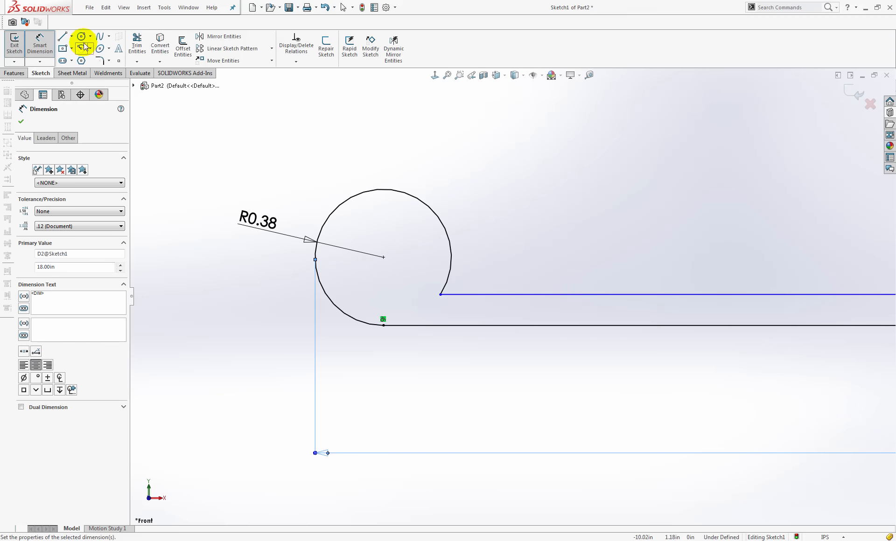
left_click(82, 37)
left_click(384, 257)
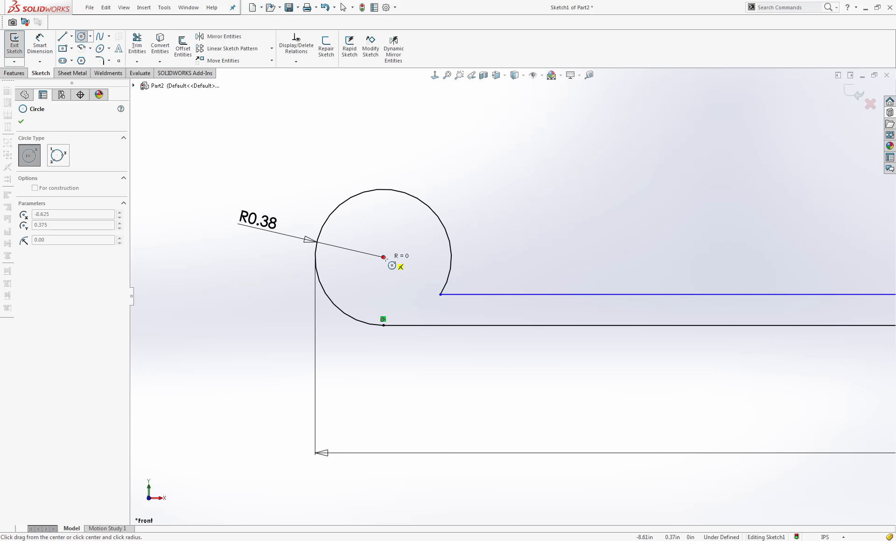
left_click(399, 292)
key("Escape")
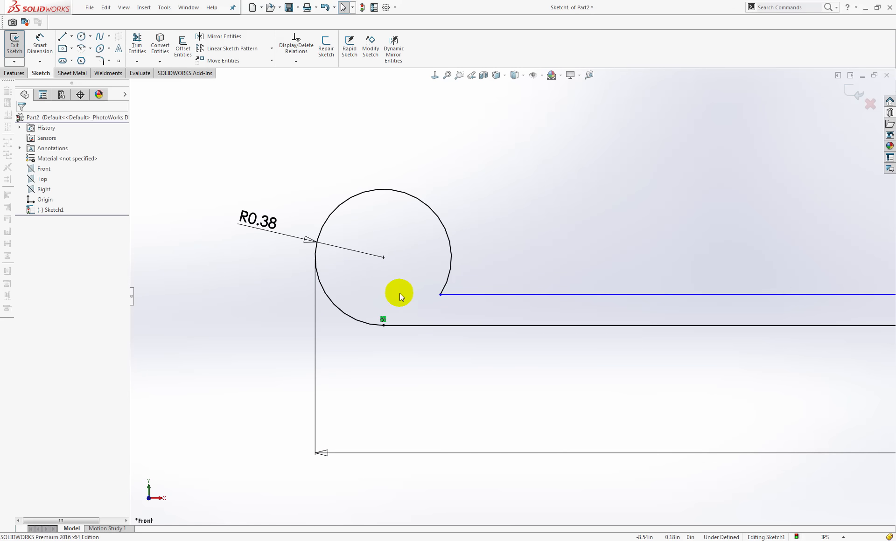
- Revolve the profile 360 degrees about the vertical construction line to form the round base with its raised rim
scroll(429, 306, "up", 5)
scroll(474, 327, "up", 1)
key("f")
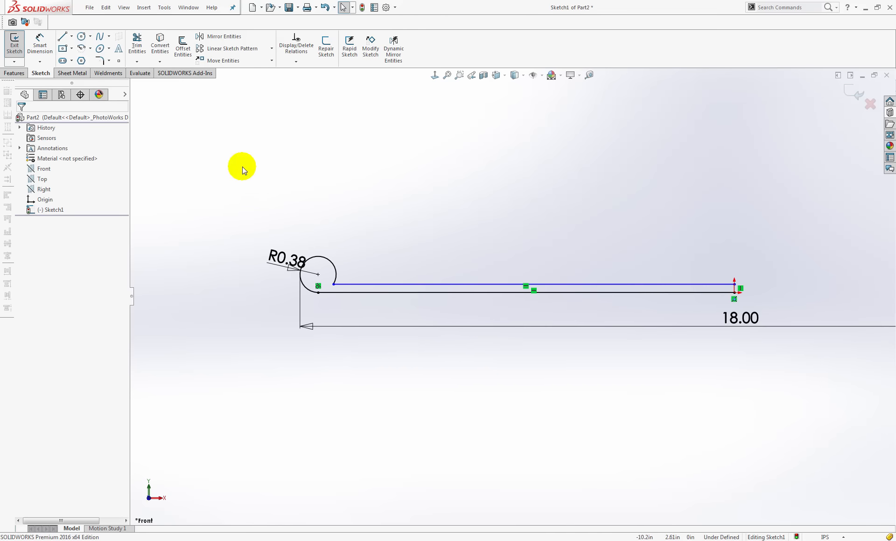
left_click(14, 73)
left_click(47, 45)
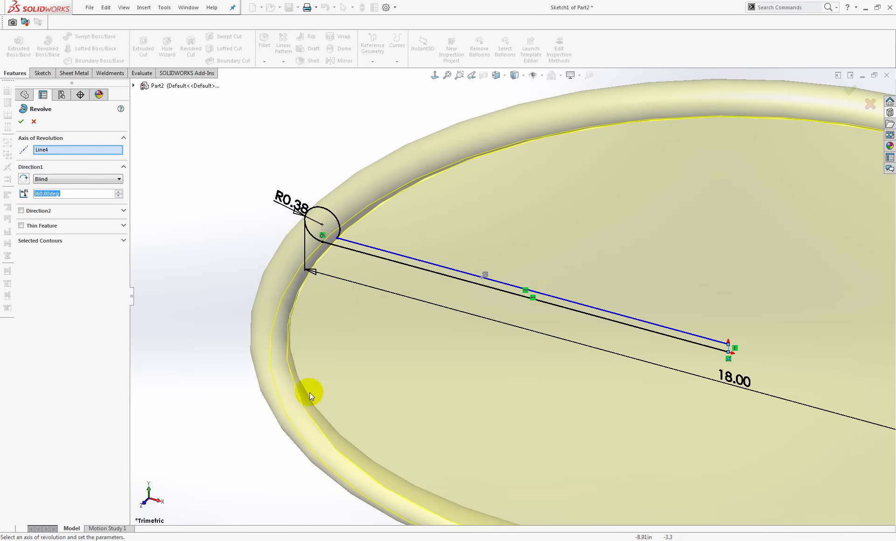
scroll(631, 341, "down", 3)
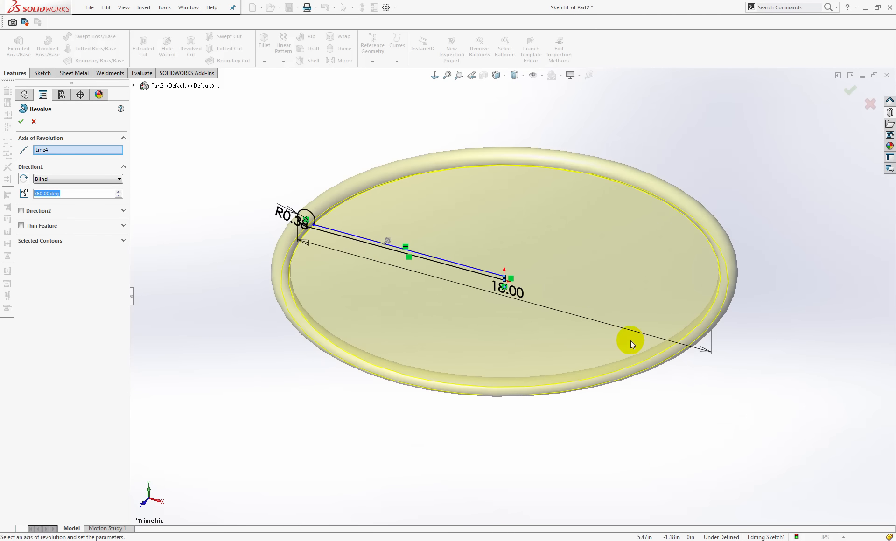
left_click(211, 406)
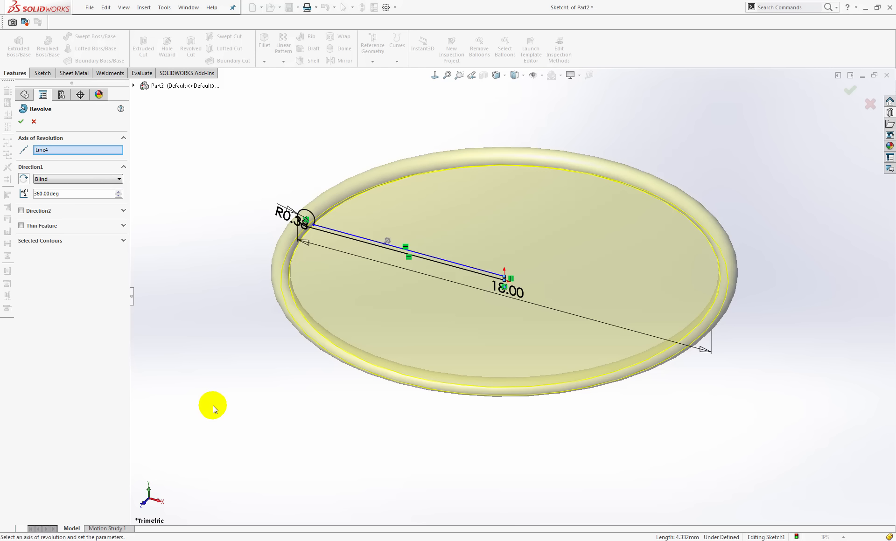
right_click(213, 406)
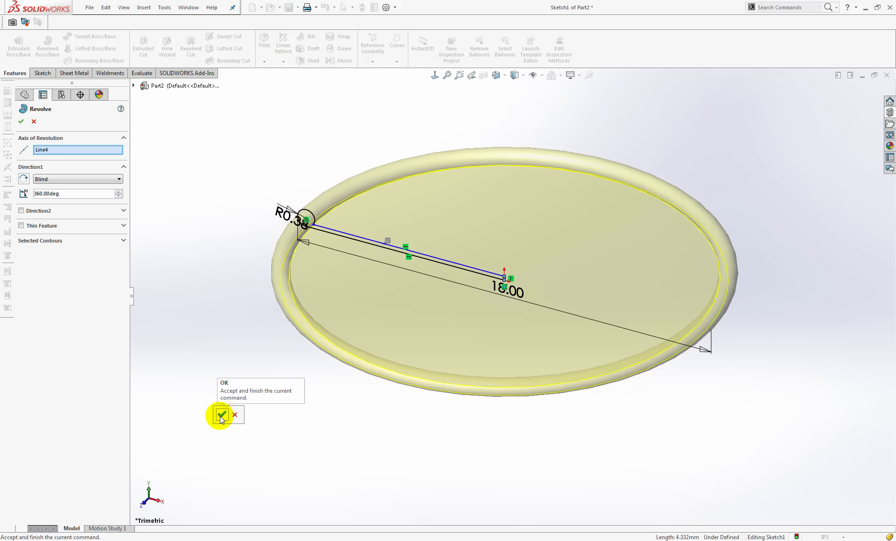
left_click(221, 415)
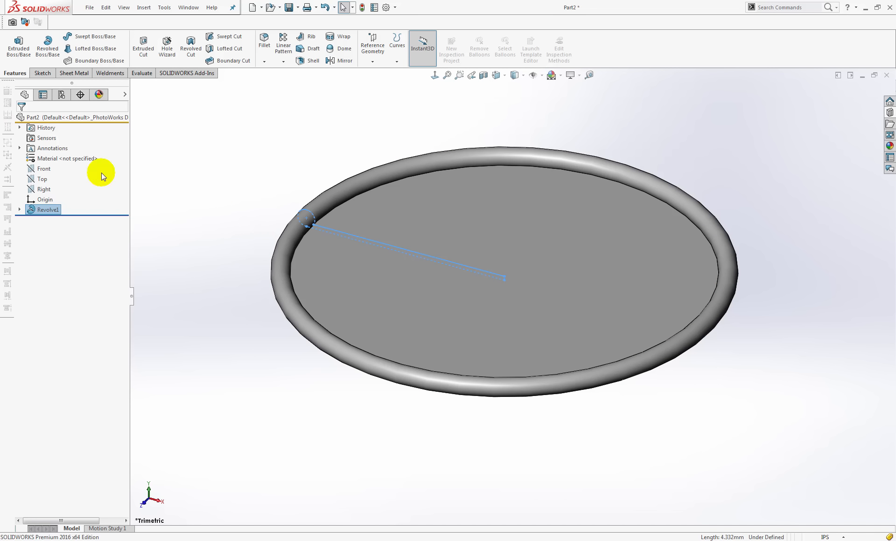
right_click(42, 169)
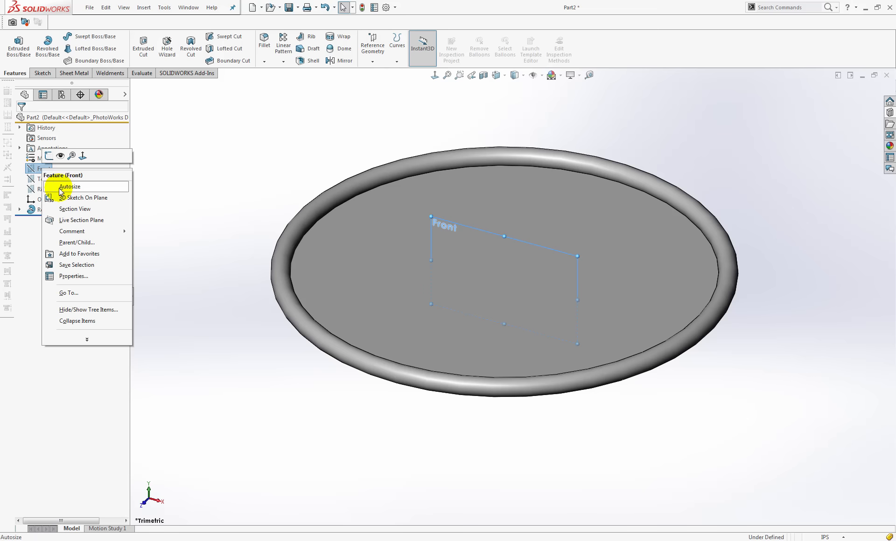
right_click(46, 179)
key("Escape")
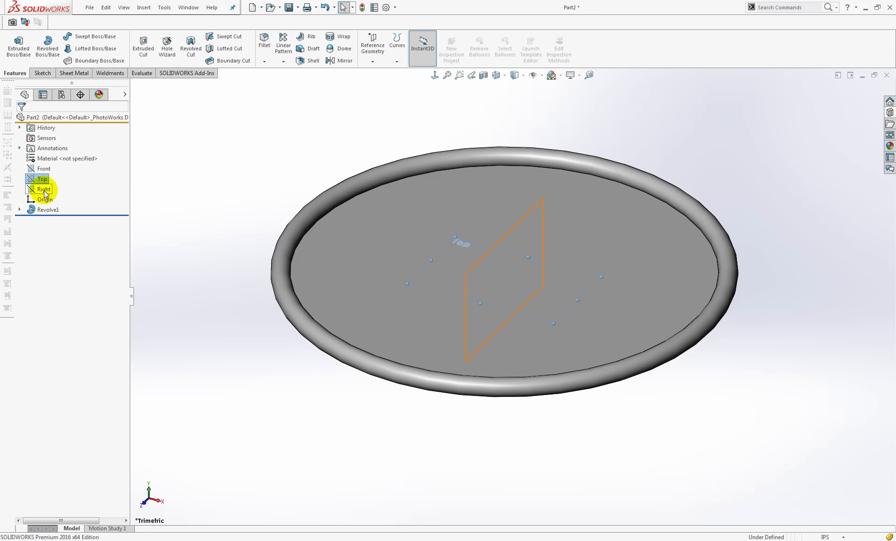
right_click(44, 191)
key("Escape")
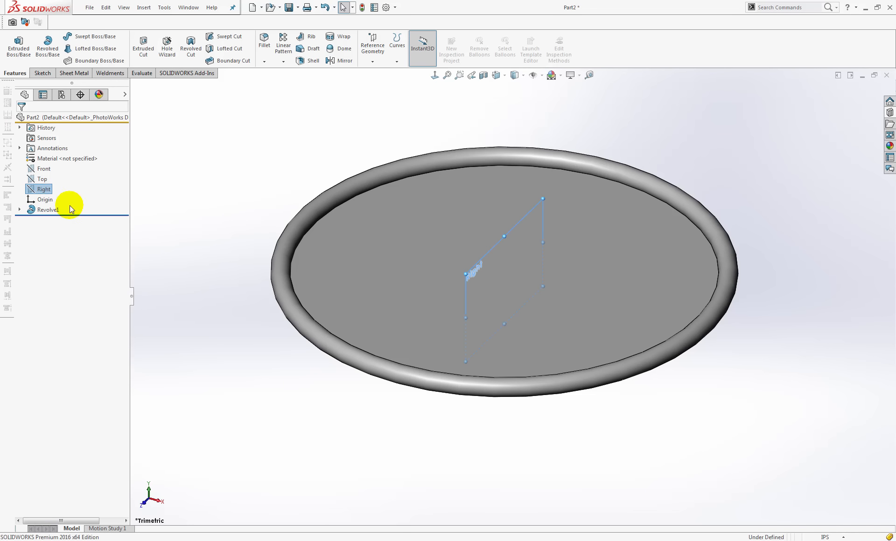
left_click(169, 169)
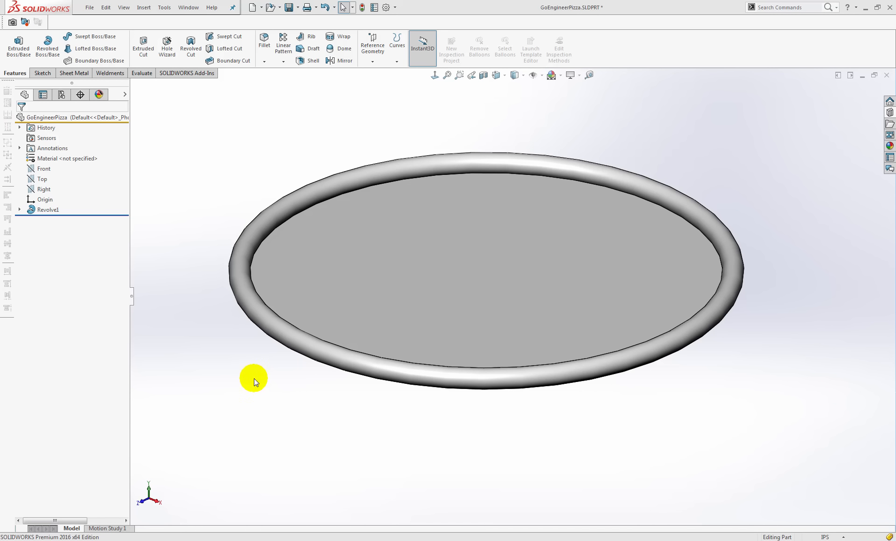
- Rename the revolve feature as Crust
left_click(49, 210)
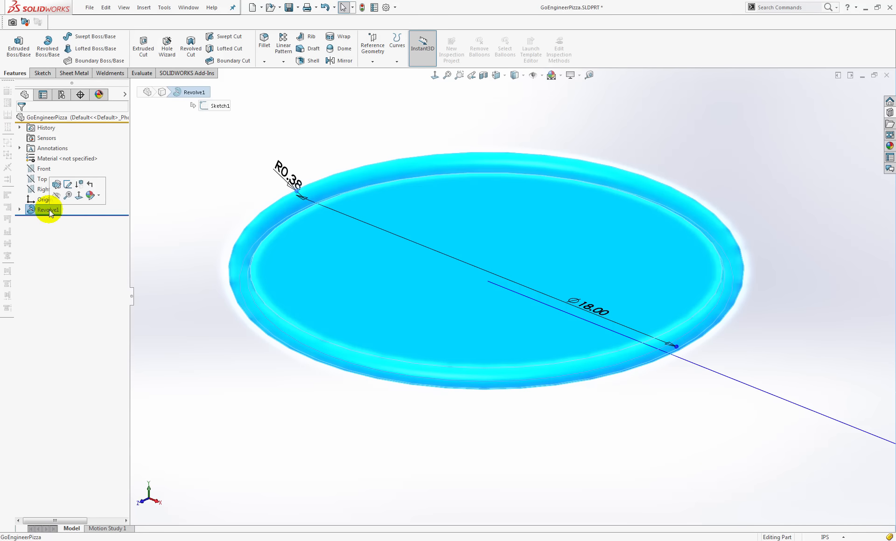
left_click(48, 209)
type("Crust")
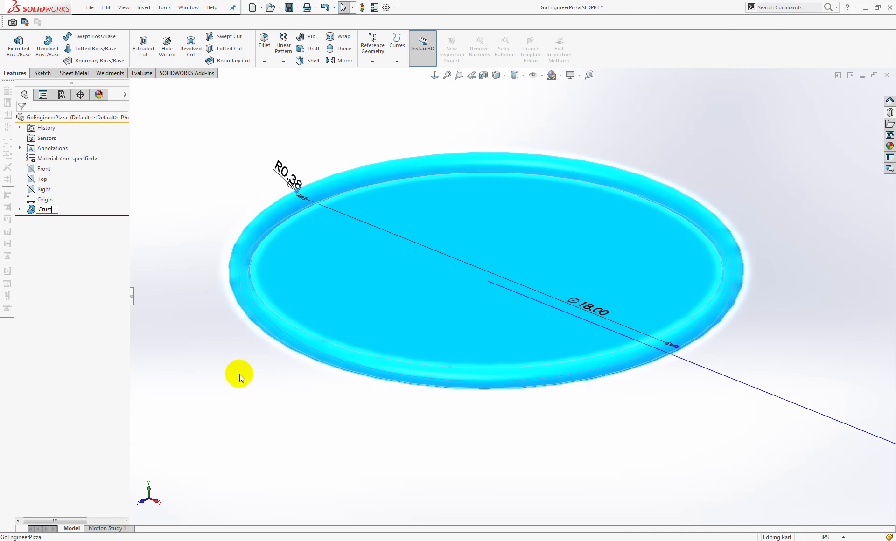
left_click(240, 374)
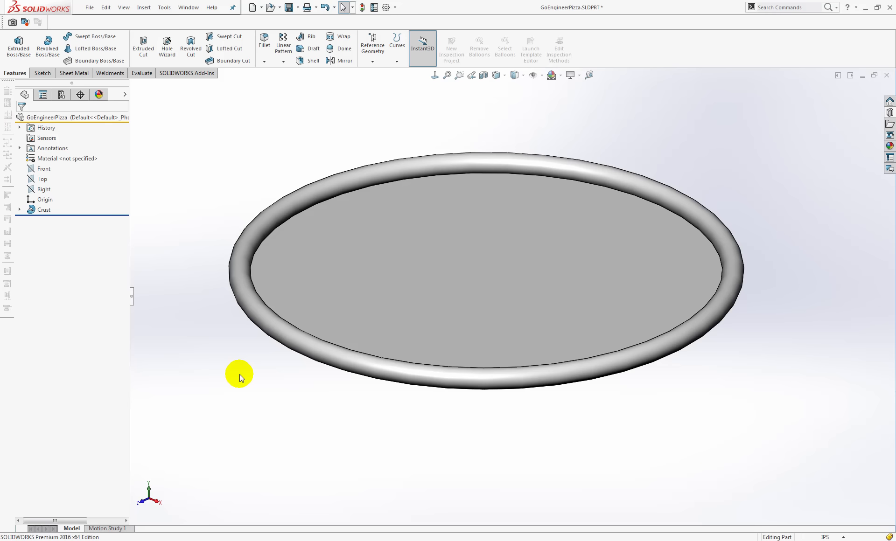
- Start a new sketch on the crust's flat inner face
middle_click_drag(376, 235, 352, 304)
right_click(349, 270)
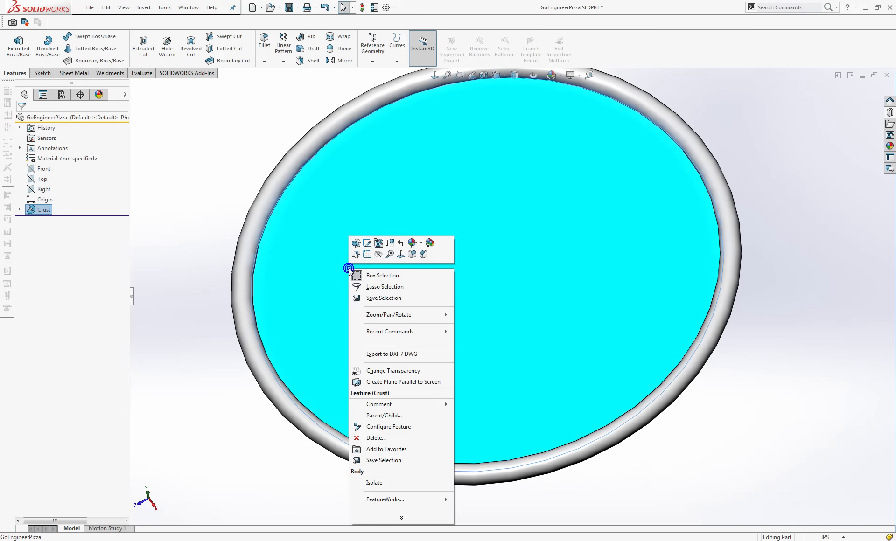
left_click(361, 247)
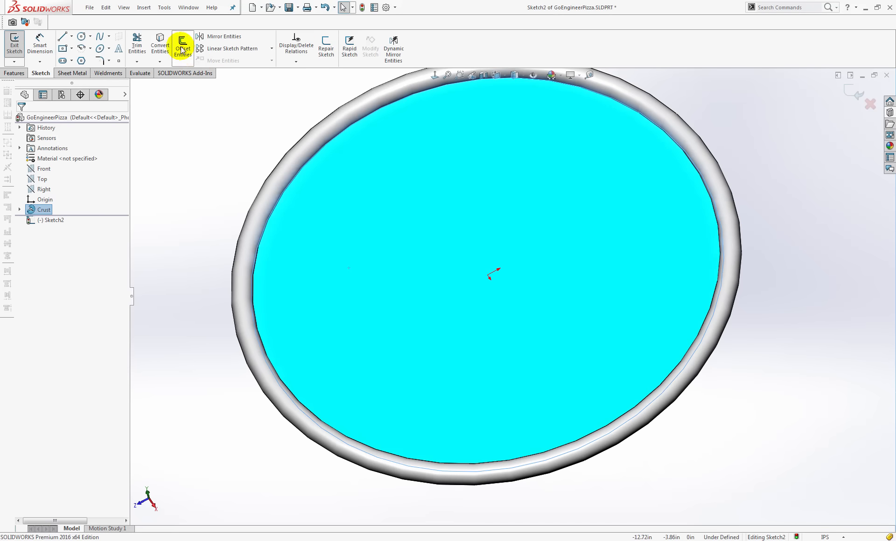
- Draw an irregular closed spline just inside the rim, starting and ending about 7.7 in directly above the origin
left_click(100, 37)
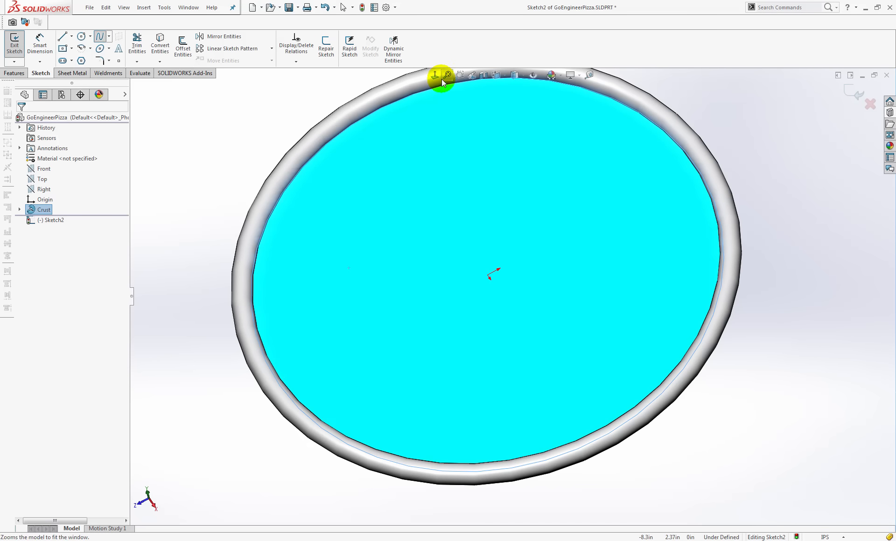
left_click(434, 75)
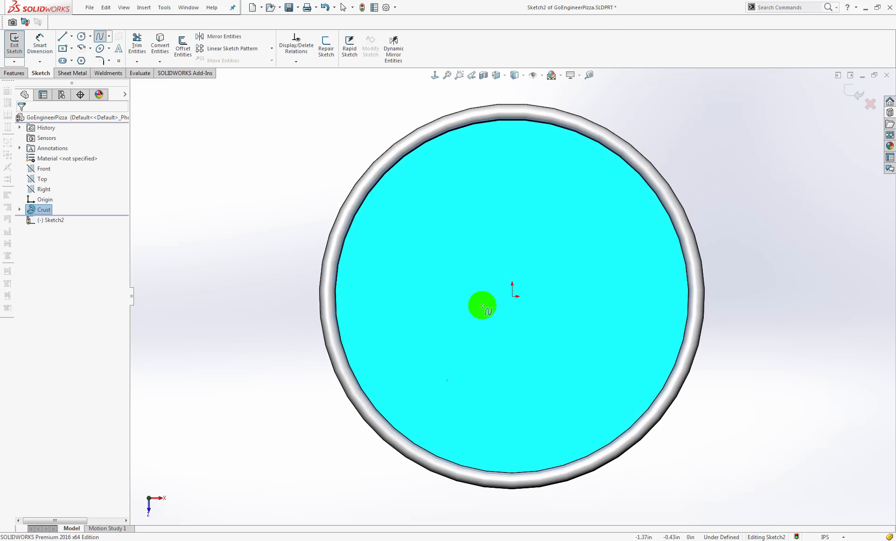
left_click(513, 135)
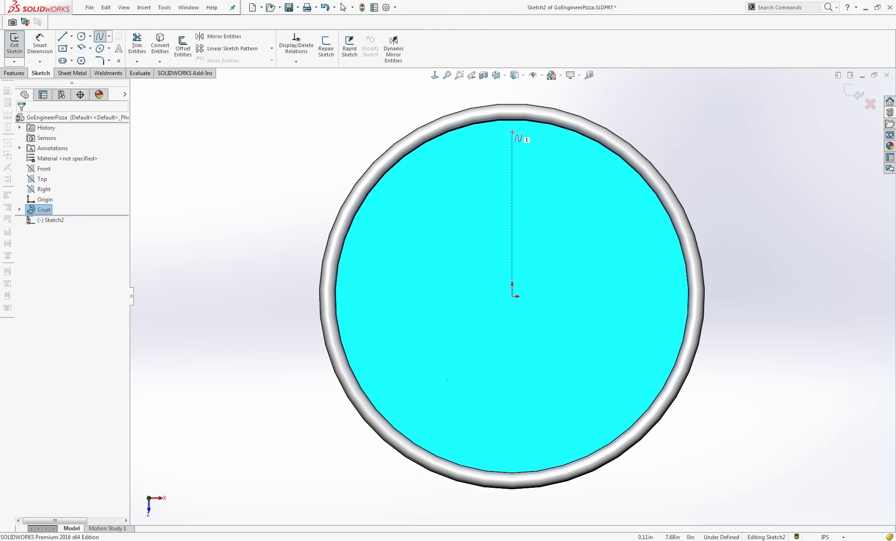
left_click(576, 146)
left_click(626, 191)
left_click(658, 226)
left_click(674, 277)
left_click(665, 333)
left_click(658, 374)
left_click(624, 407)
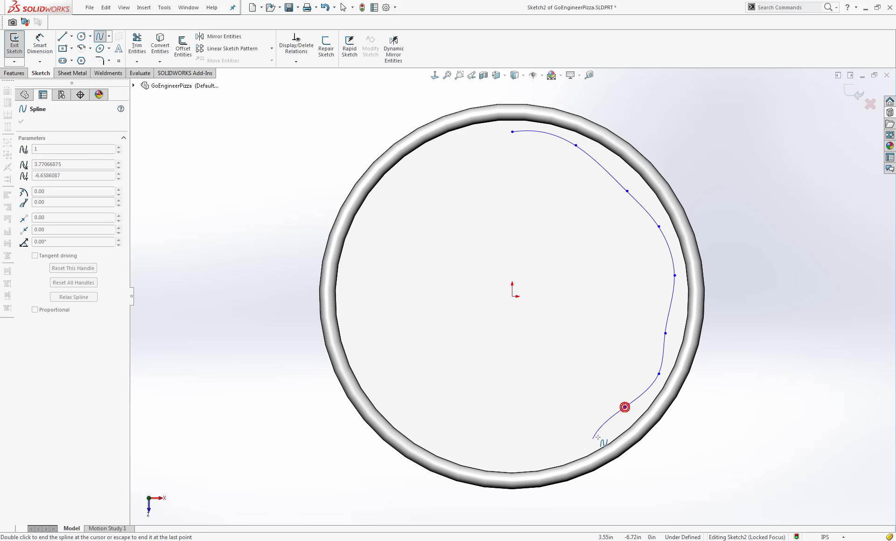
left_click(586, 441)
left_click(520, 461)
left_click(439, 442)
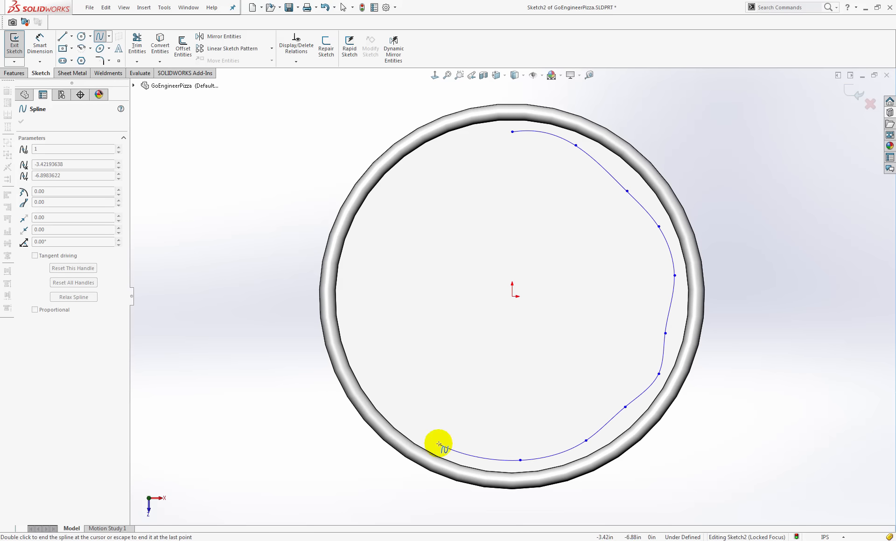
left_click(386, 397)
left_click(353, 332)
left_click(358, 273)
left_click(354, 246)
left_click(355, 245)
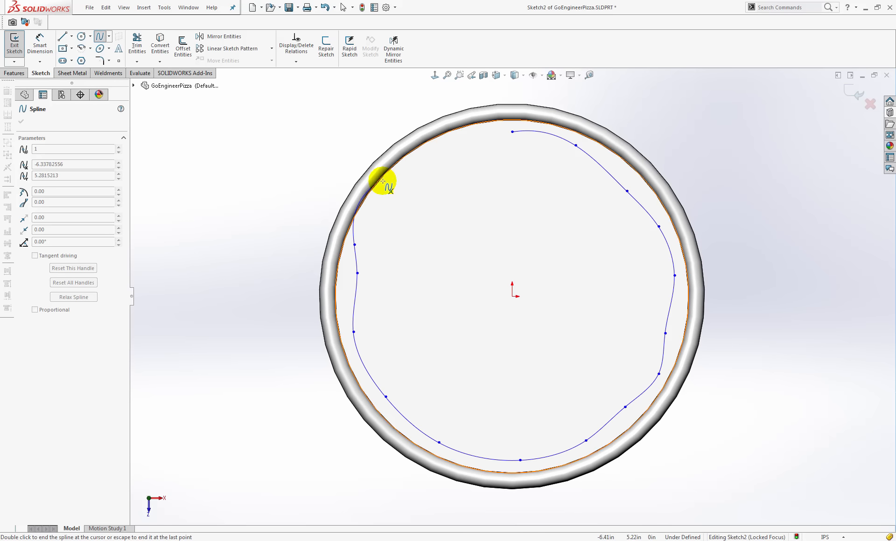
left_click(396, 196)
left_click(415, 160)
left_click(455, 151)
left_click(479, 138)
left_click(512, 132)
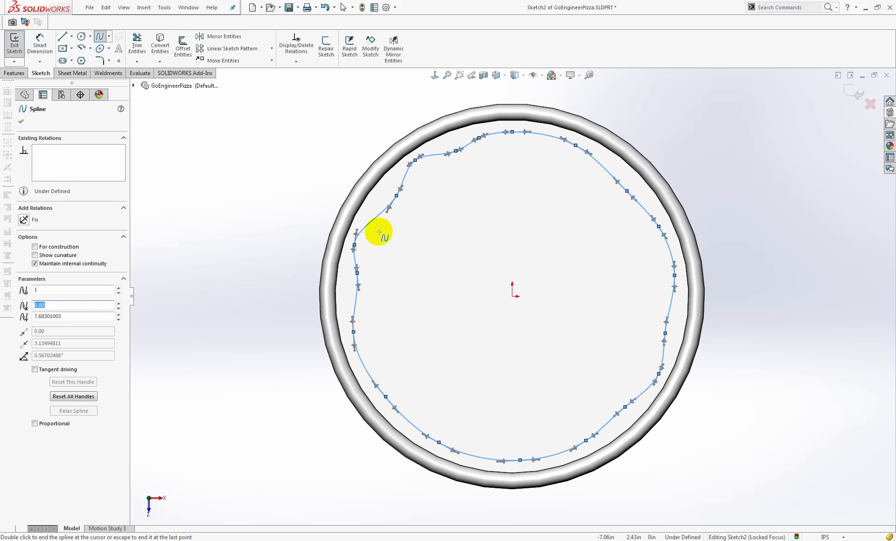
middle_click_drag(351, 244, 320, 142)
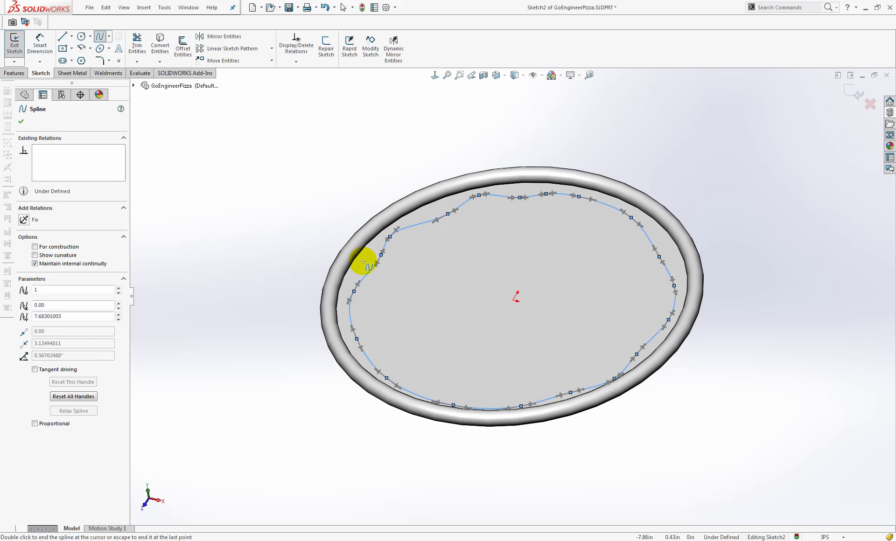
left_click(21, 121)
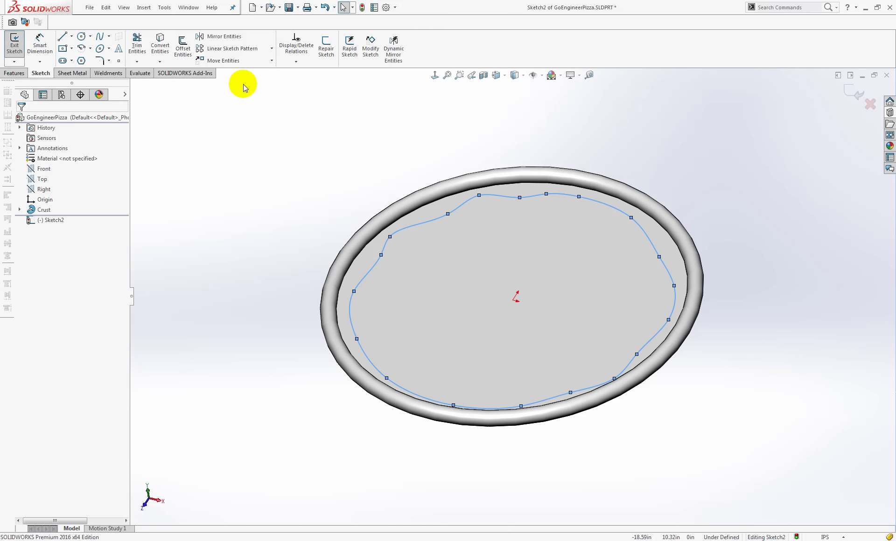
- Split the crust's flat inner face with a projection Split Line from the current spline sketch
left_click(143, 8)
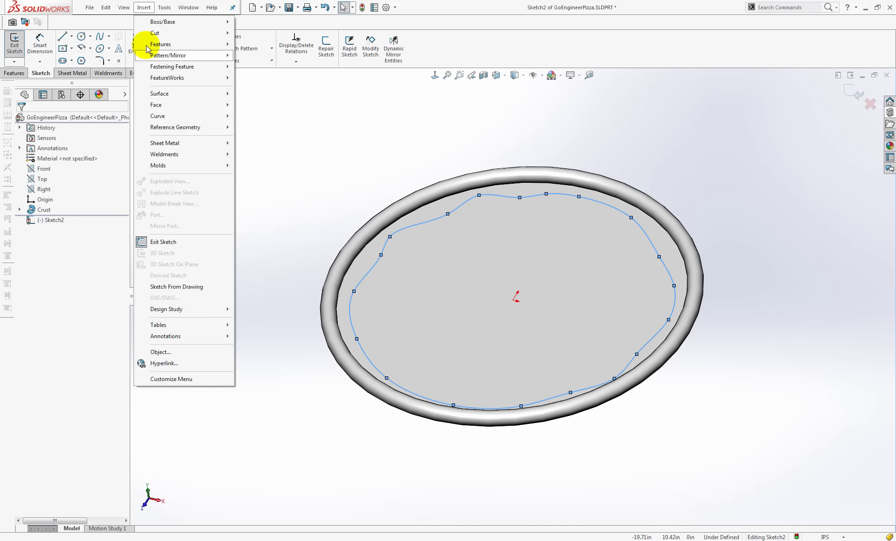
mouse_move(168, 115)
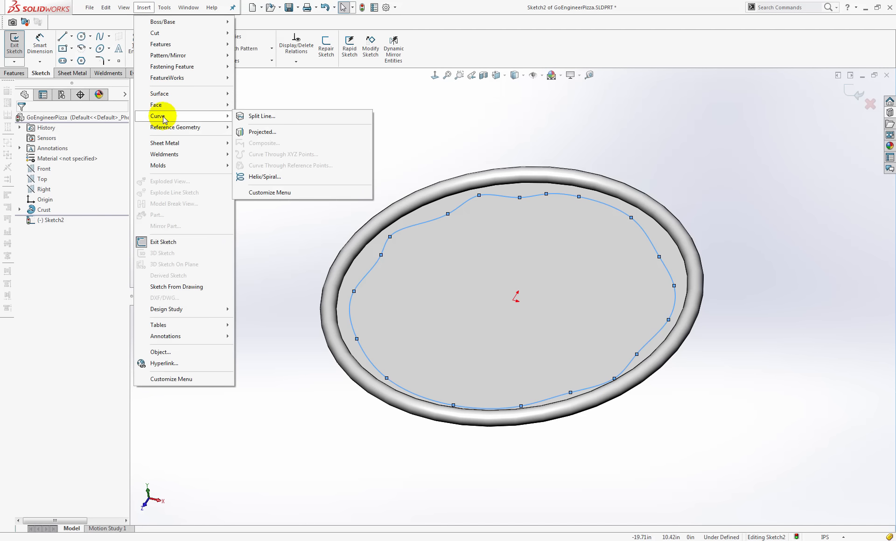
left_click(269, 118)
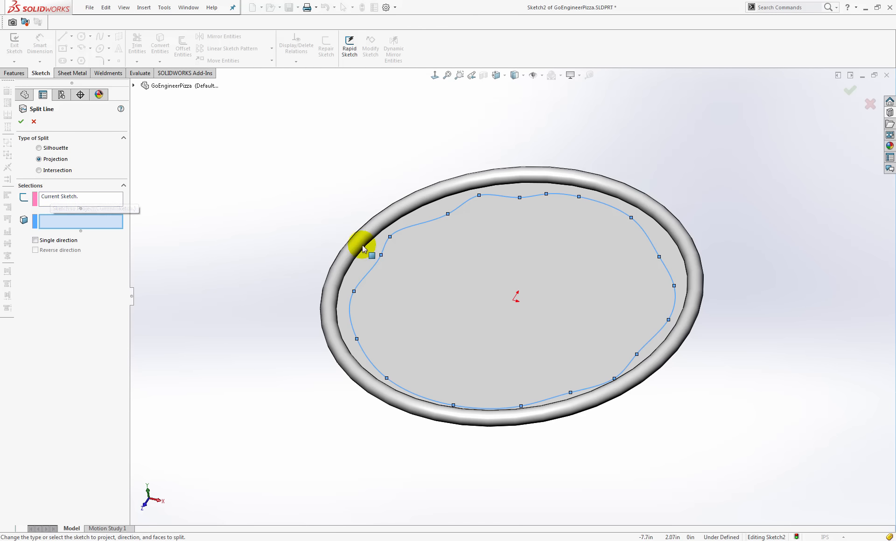
left_click(432, 242)
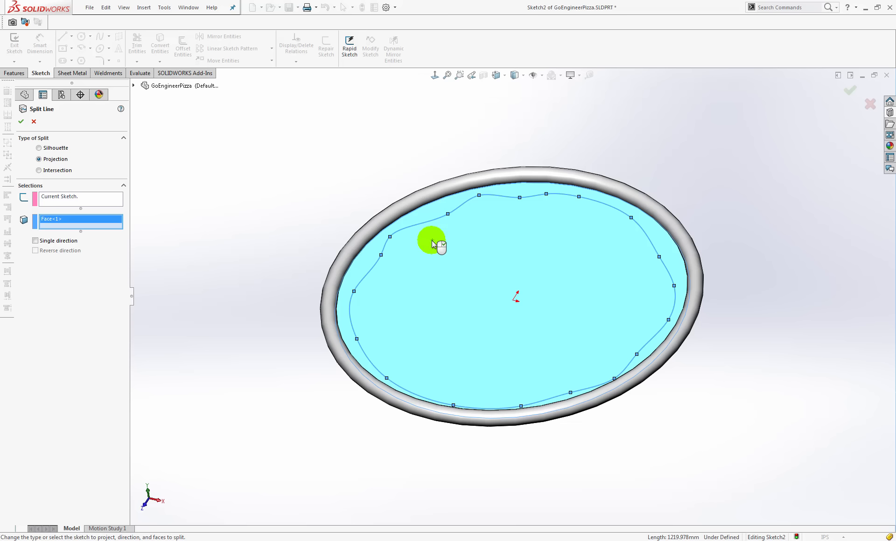
right_click(433, 242)
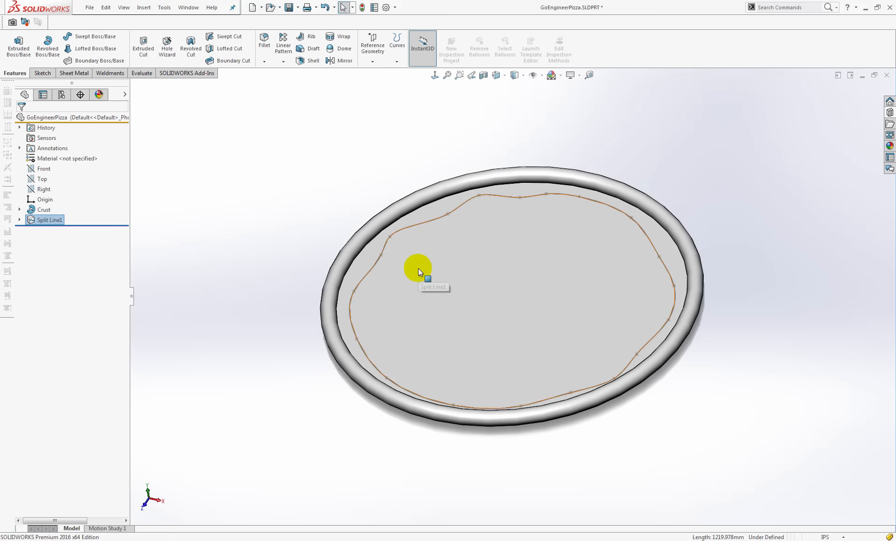
left_click(432, 245)
left_click(424, 218)
left_click(444, 243)
left_click(250, 216)
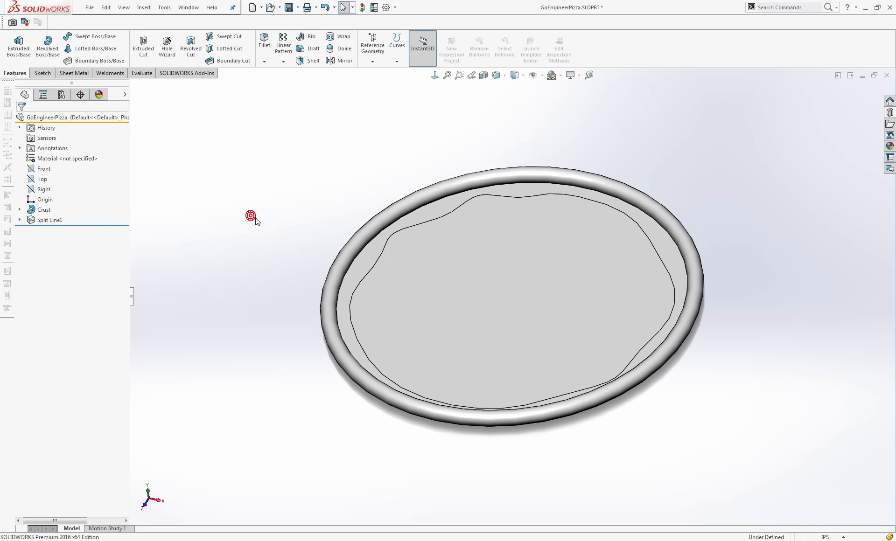
- Set up a Dome on the face inside the split line with a height of 0.75 in
middle_click_drag(548, 304, 511, 322)
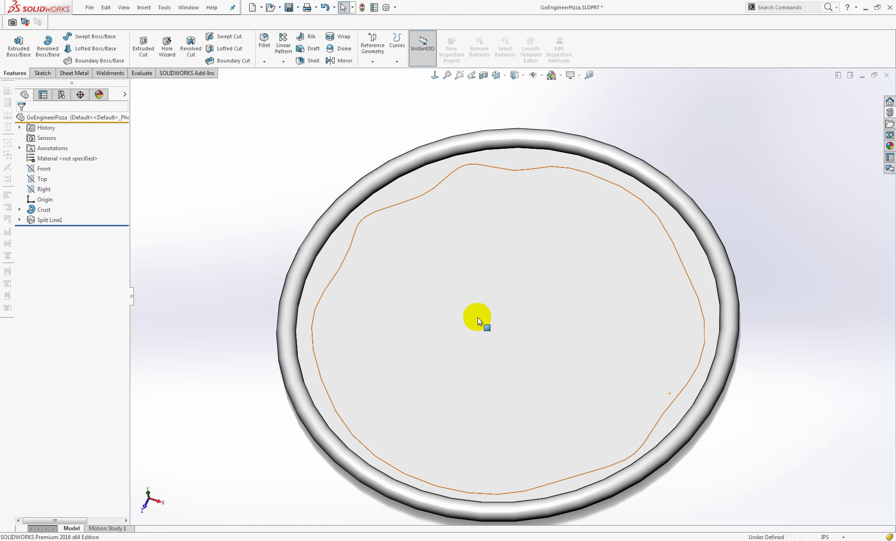
left_click(335, 52)
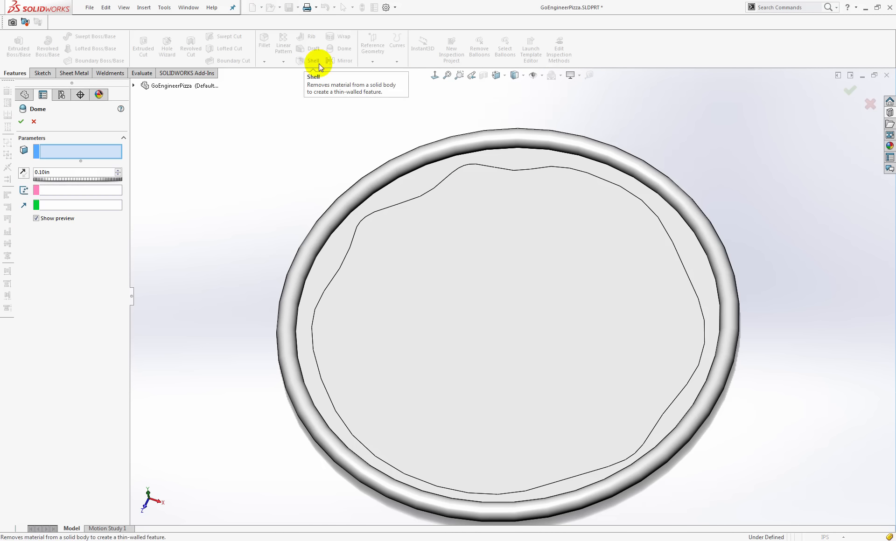
left_click(484, 292)
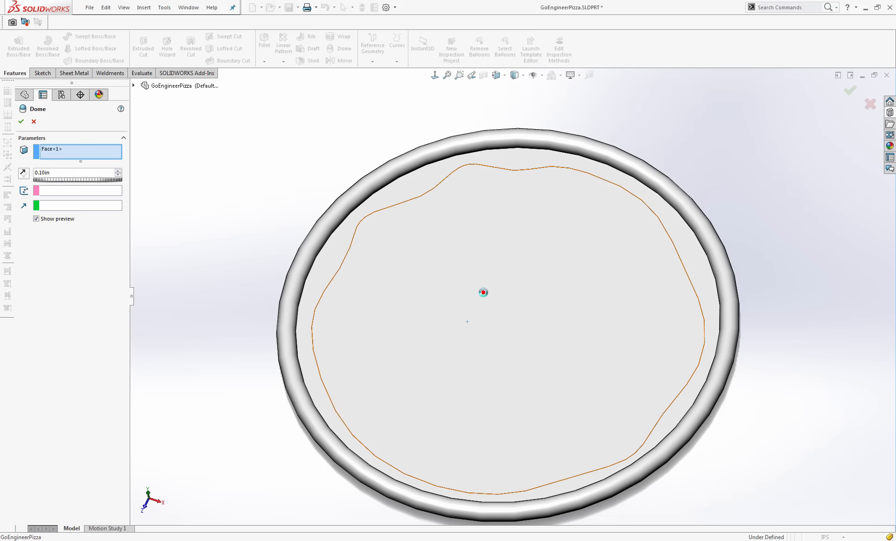
middle_click_drag(484, 294, 492, 228)
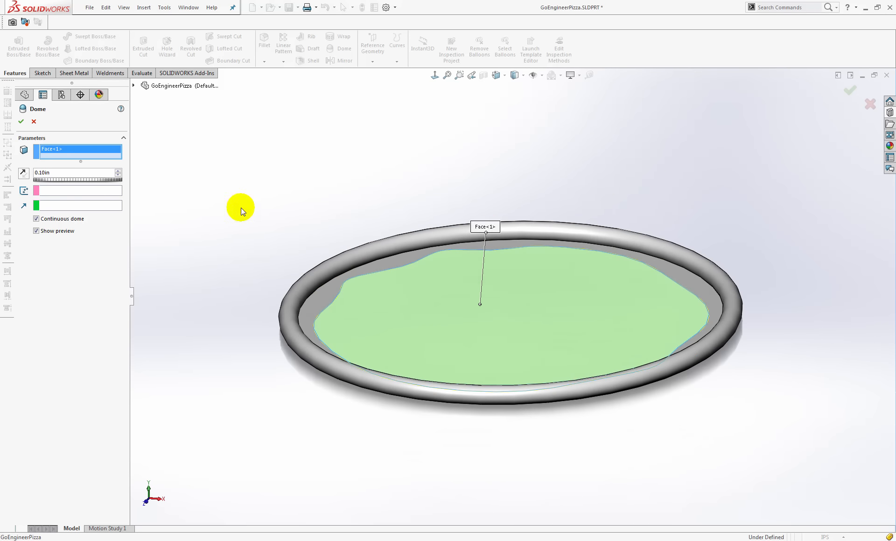
left_click(65, 173)
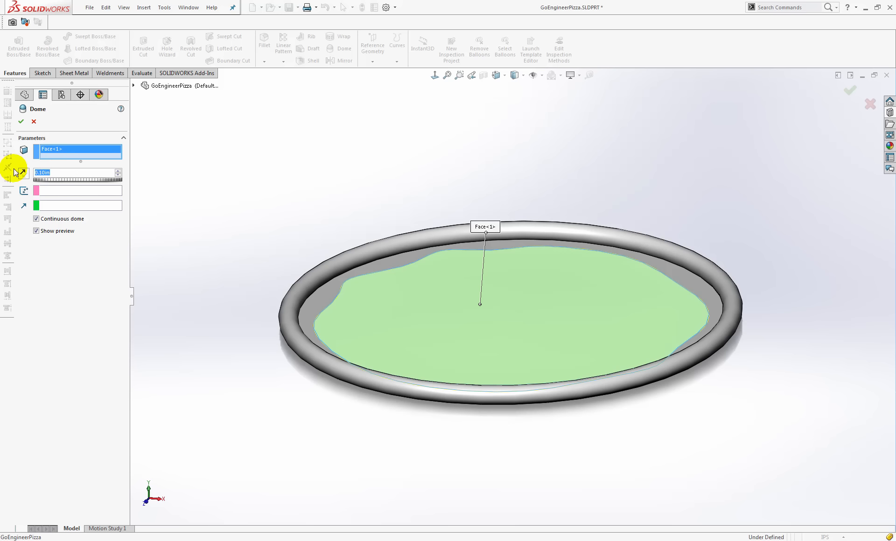
type(".75")
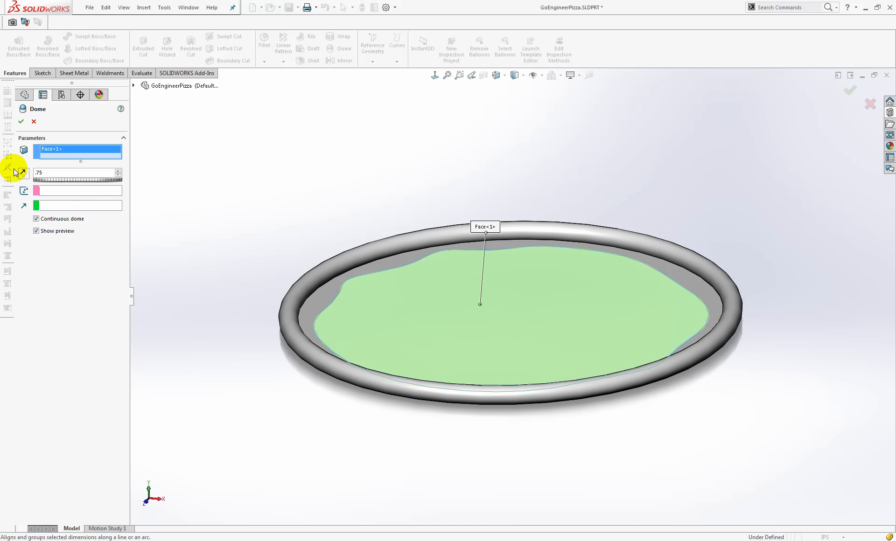
middle_click_drag(217, 326, 225, 270)
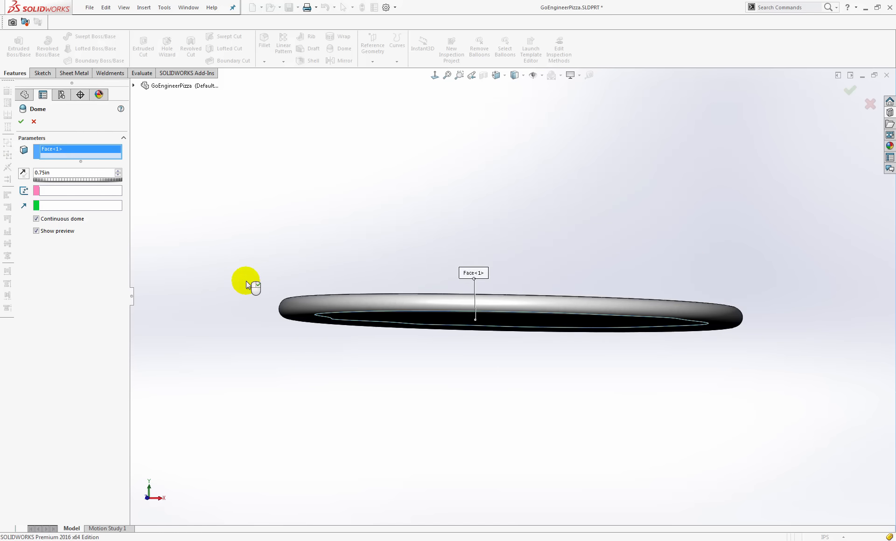
scroll(489, 320, "down", 3)
middle_click_drag(489, 320, 482, 312)
middle_click_drag(356, 290, 261, 304)
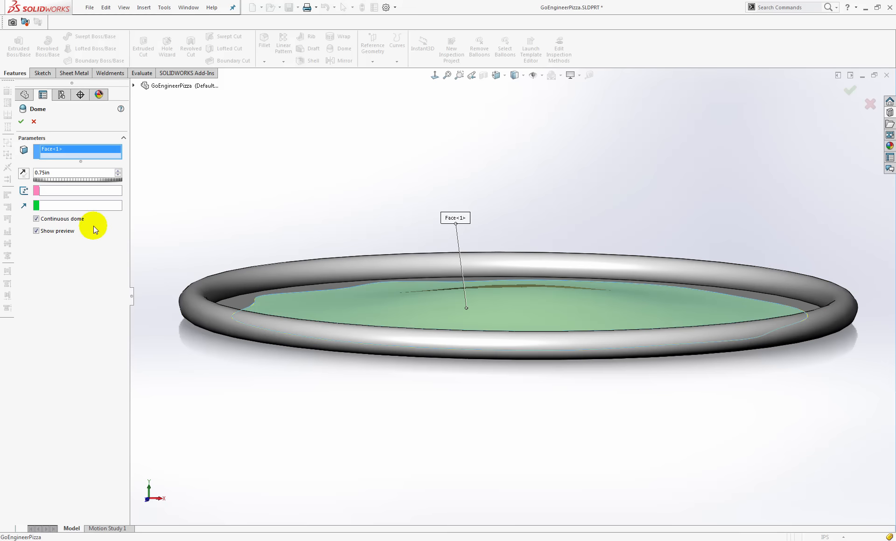
- Turn off the Continuous dome option and complete the dome
left_click(36, 219)
mouse_move(254, 368)
middle_mouse_down()
mouse_move(244, 350)
mouse_move(260, 340)
mouse_move(265, 354)
middle_mouse_up()
scroll(252, 307, "down", 1)
scroll(252, 308, "down", 4)
middle_click_drag(268, 280, 259, 293)
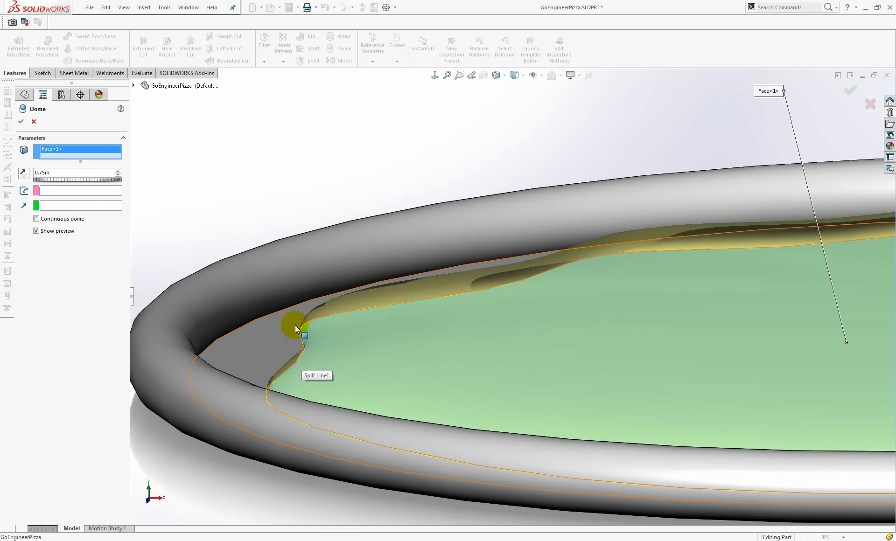
scroll(306, 322, "up", 3)
middle_click_drag(713, 256, 666, 296)
left_click(20, 122)
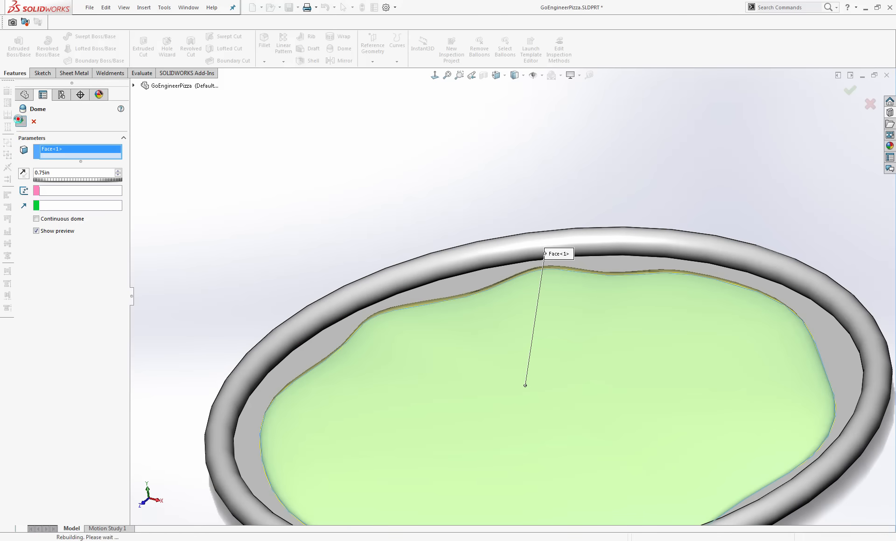
- Section the model on the Front plane to examine the dome's edge and the crust rim, and turn the section view off again
left_click(485, 77)
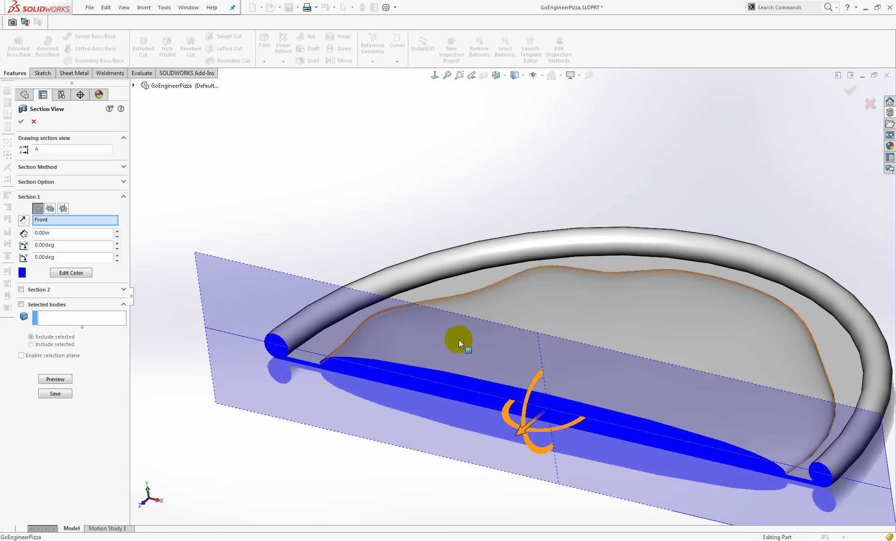
middle_click_drag(458, 341, 496, 249)
scroll(397, 360, "down", 9)
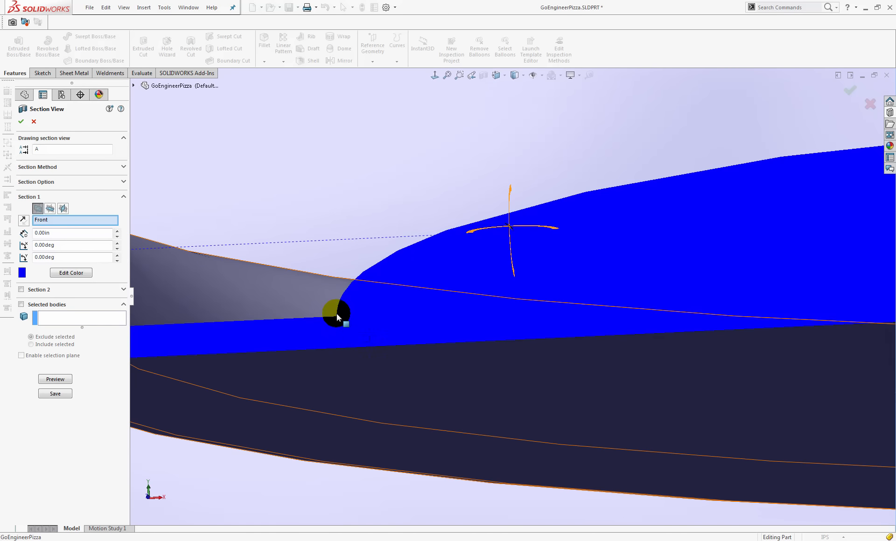
scroll(380, 270, "up", 2)
scroll(379, 268, "up", 7)
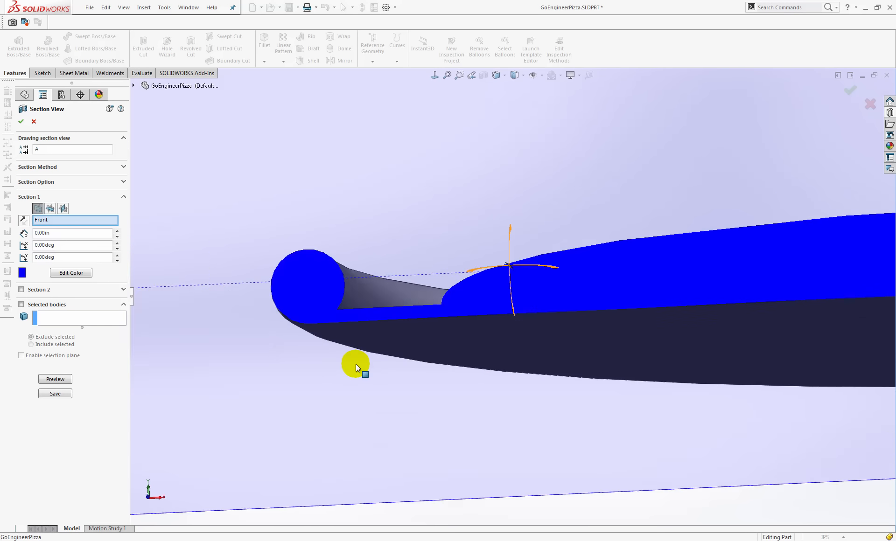
middle_click_drag(570, 147, 528, 273)
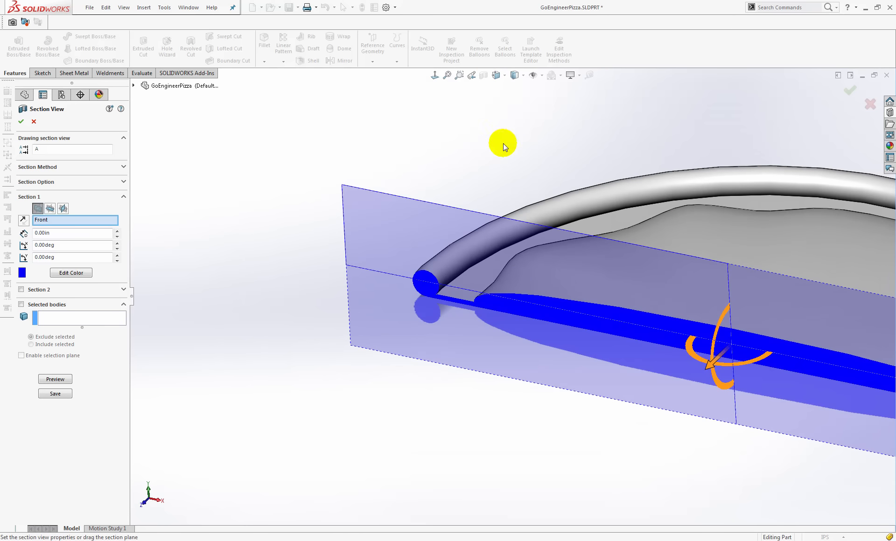
left_click(20, 122)
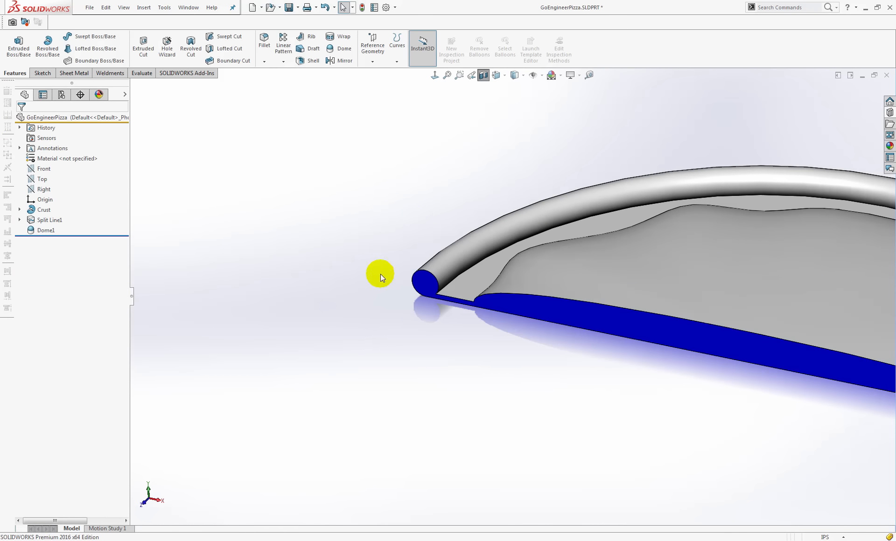
left_click(483, 75)
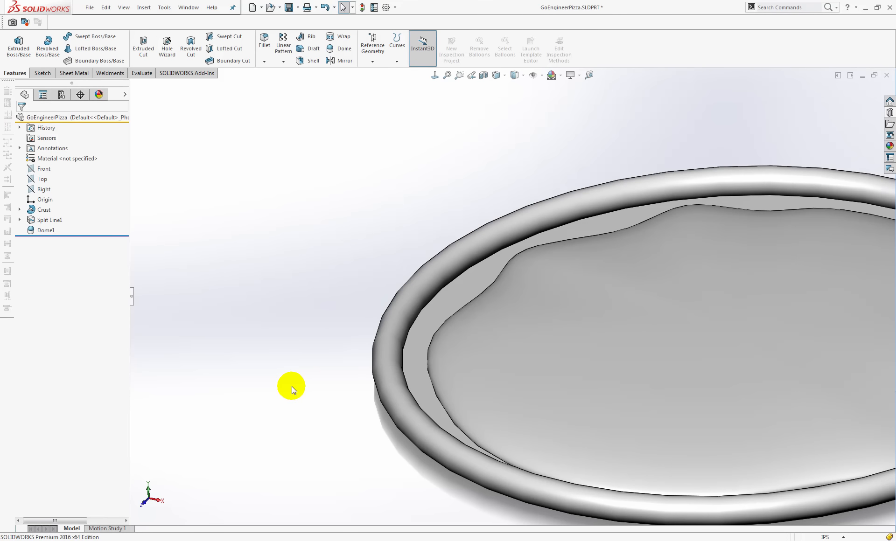
key("f")
middle_click_drag(388, 320, 385, 353)
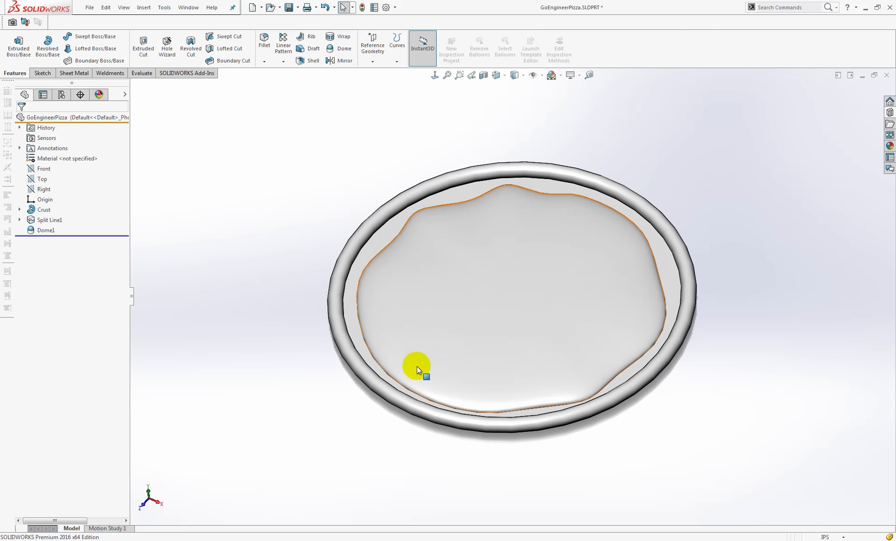
middle_click_drag(398, 340, 404, 314)
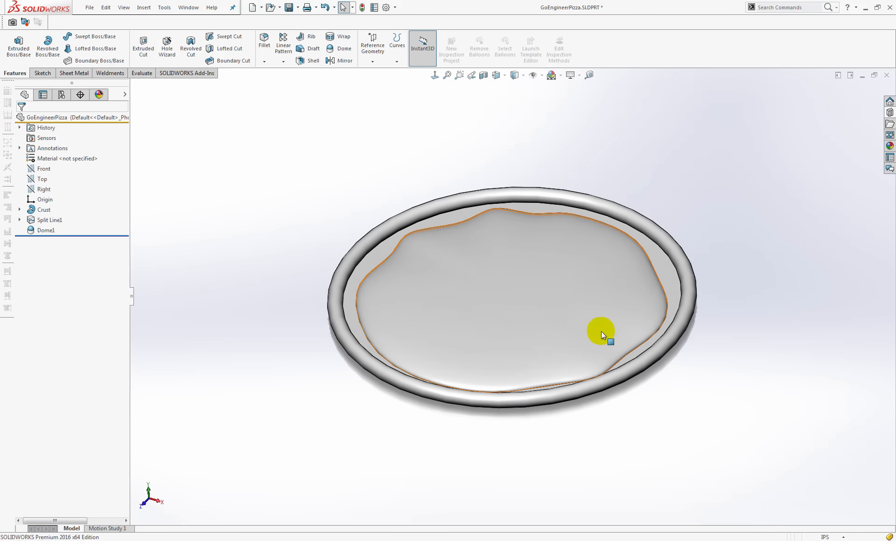
- Create a reference plane offset 2 in above the Top plane
middle_click_drag(542, 332, 497, 337)
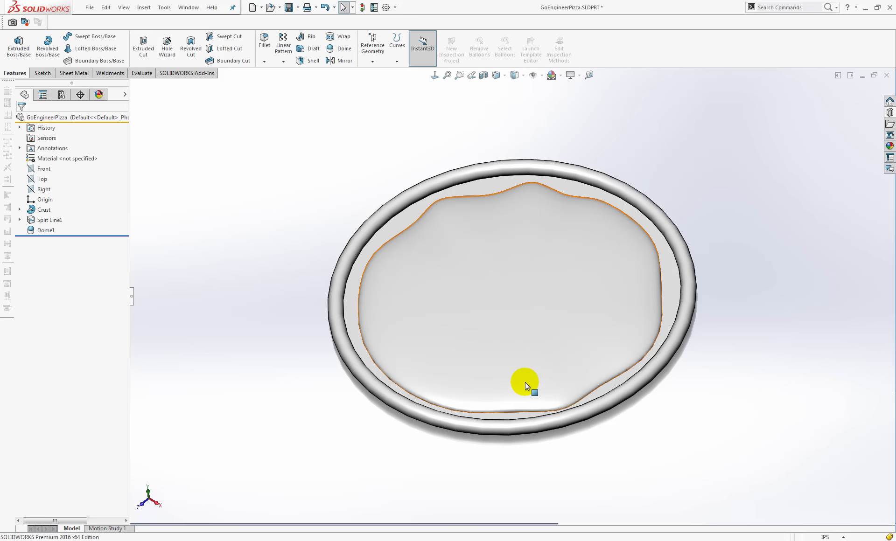
middle_click_drag(435, 376, 385, 314)
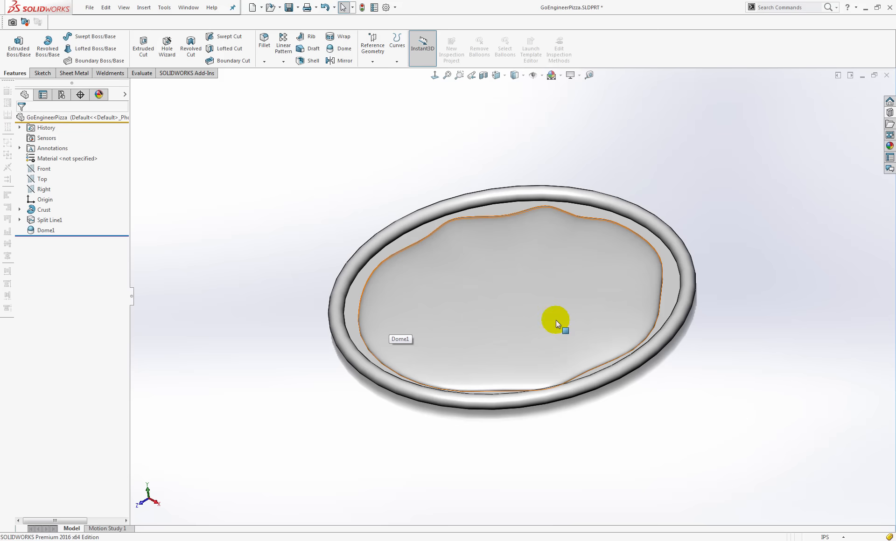
middle_click_drag(467, 333, 395, 310)
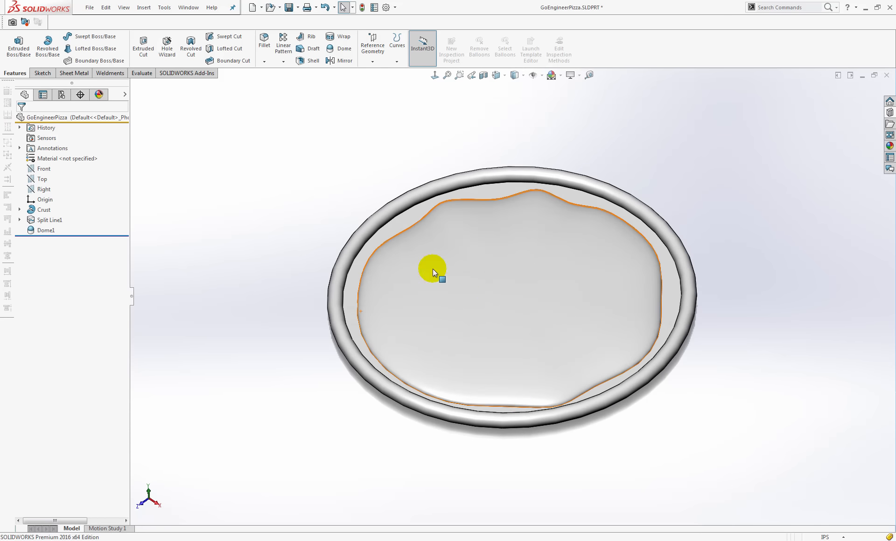
left_click(41, 179)
left_click(380, 64)
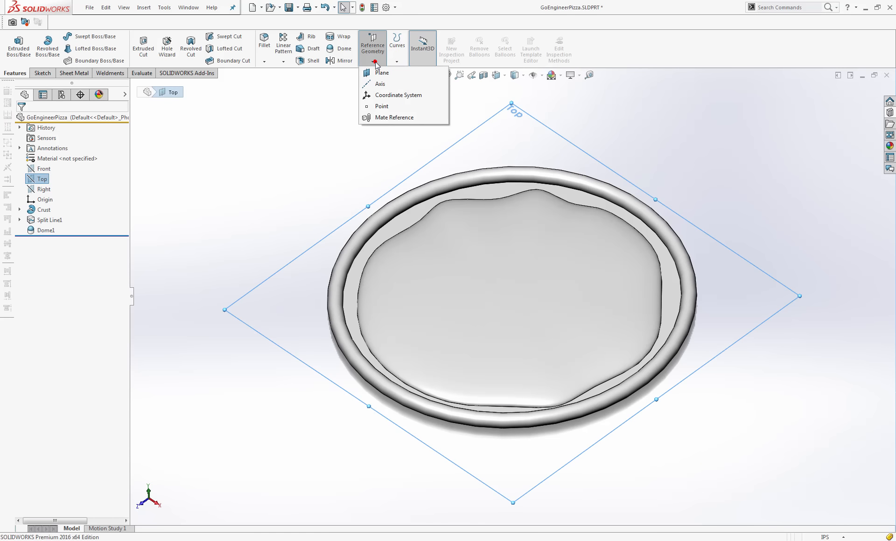
left_click(367, 75)
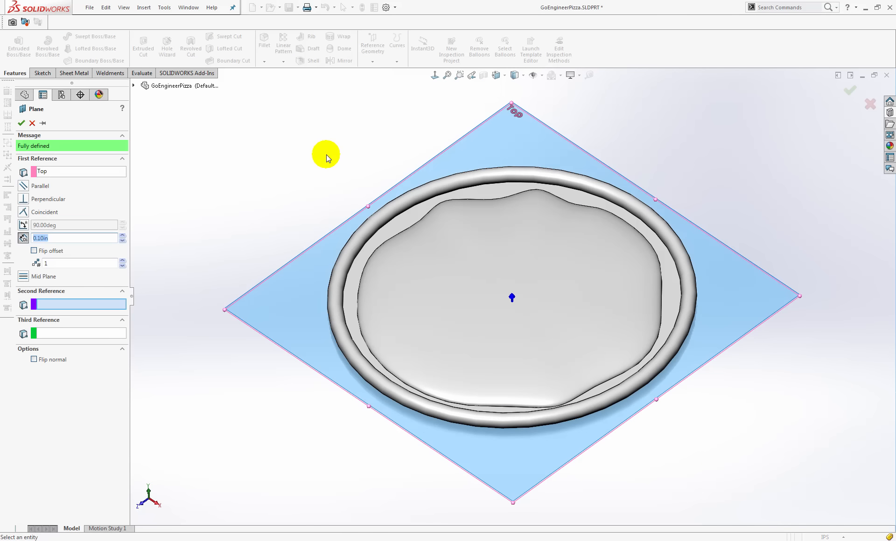
type("2.")
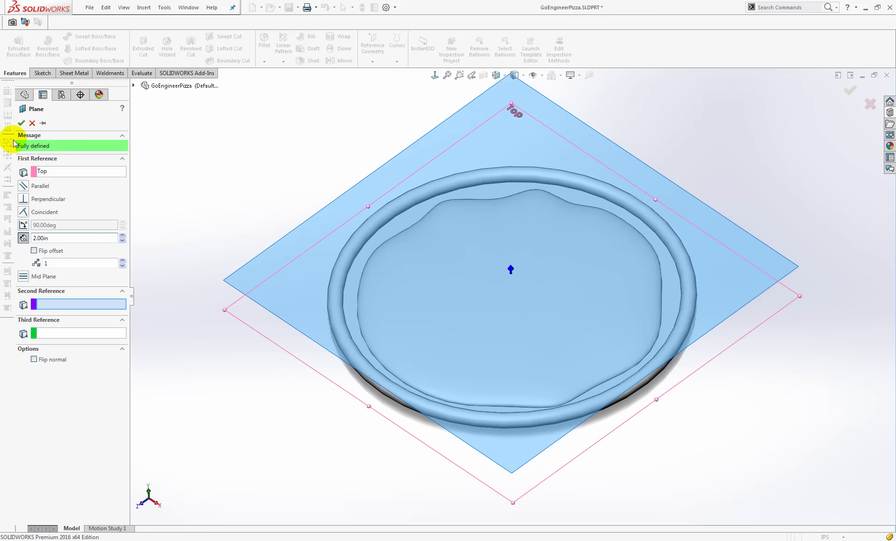
left_click(14, 121)
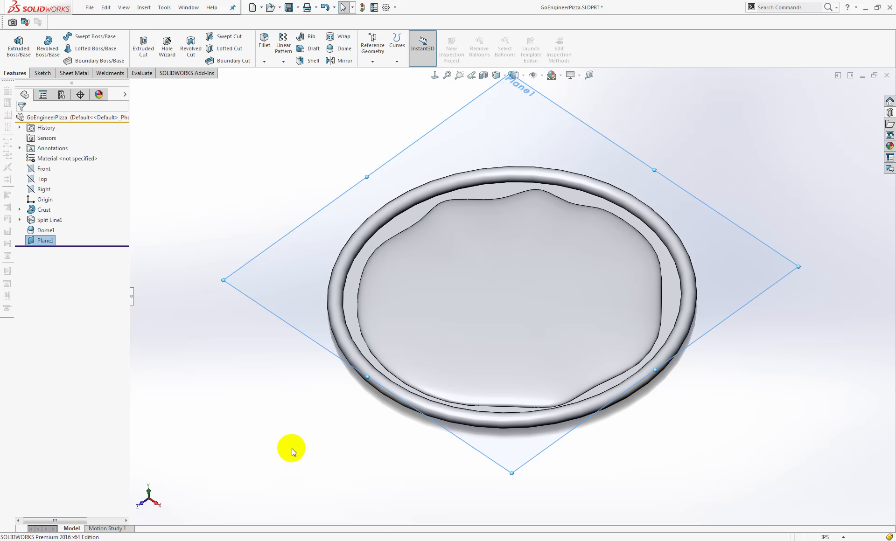
- Rename the dome feature as Cheese
left_click(434, 76)
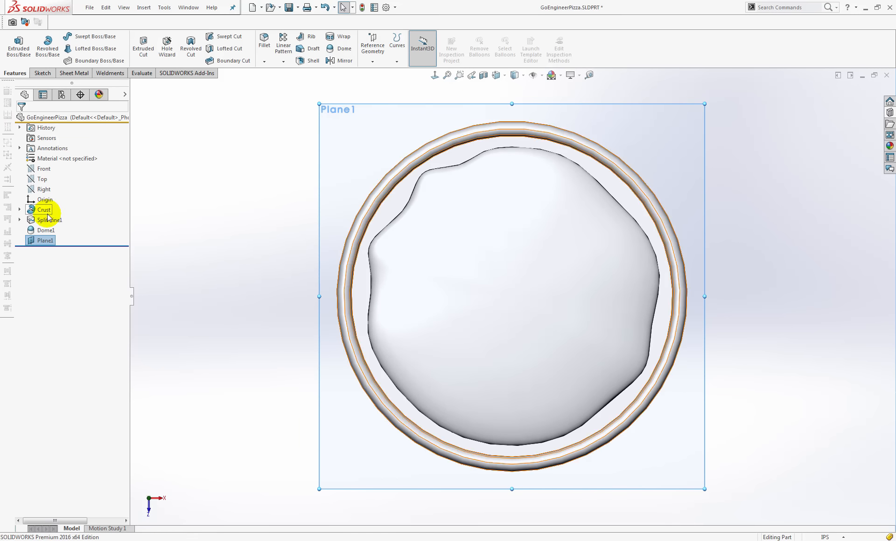
left_click(46, 231)
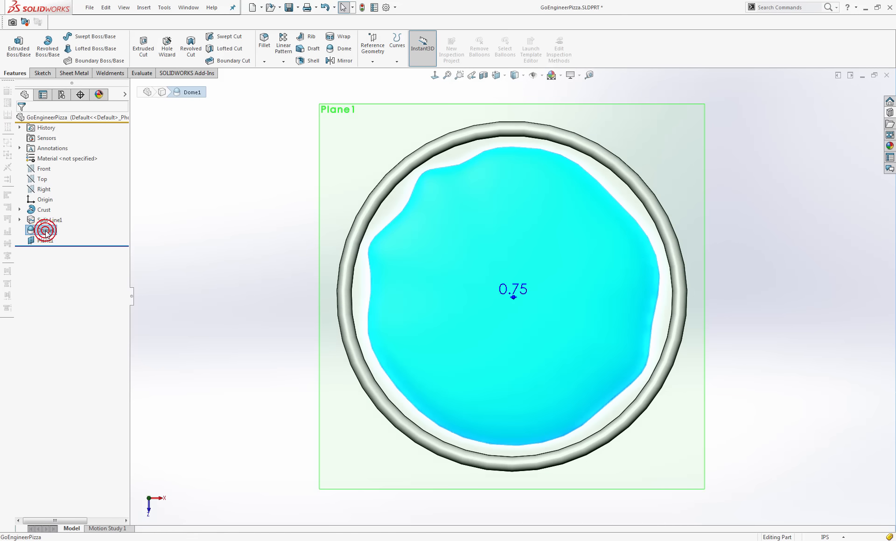
left_click(48, 231)
left_click(48, 232)
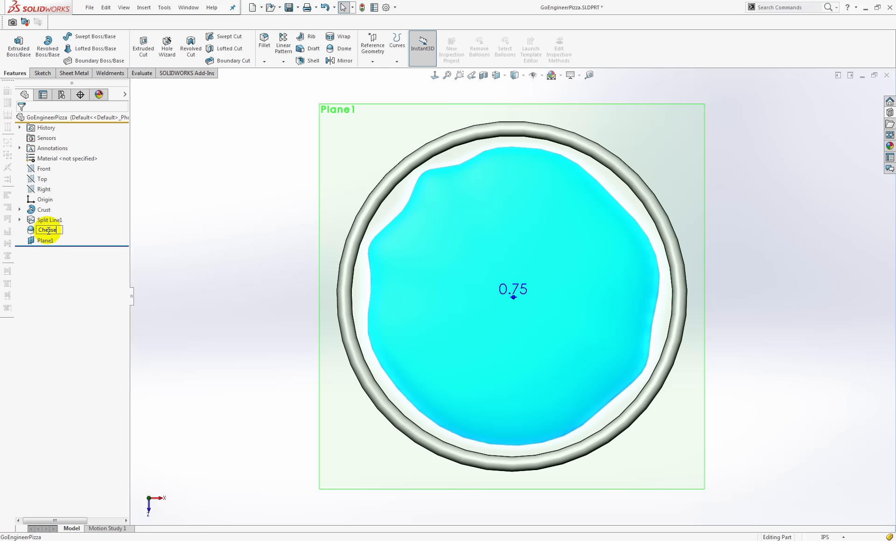
left_click(233, 281)
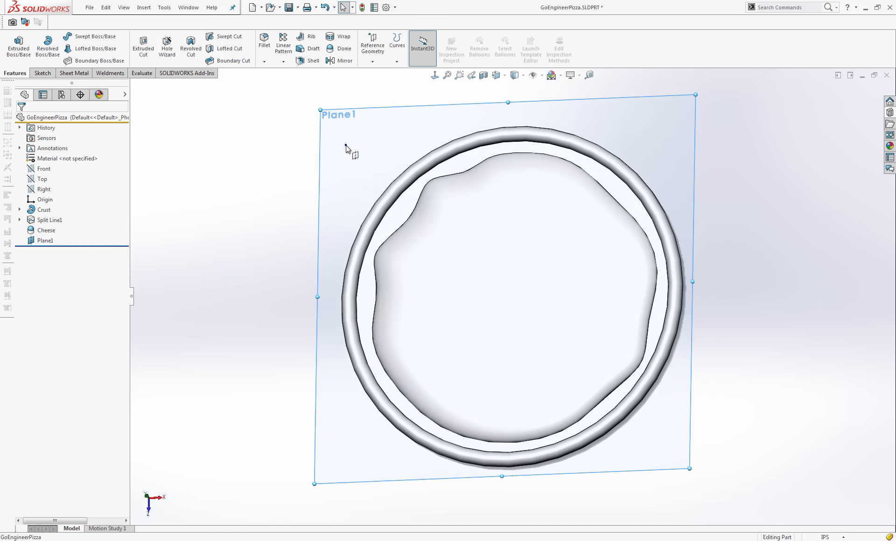
- Start a sketch on the plane offset 2 in above Top and view it face-on
right_click(346, 145)
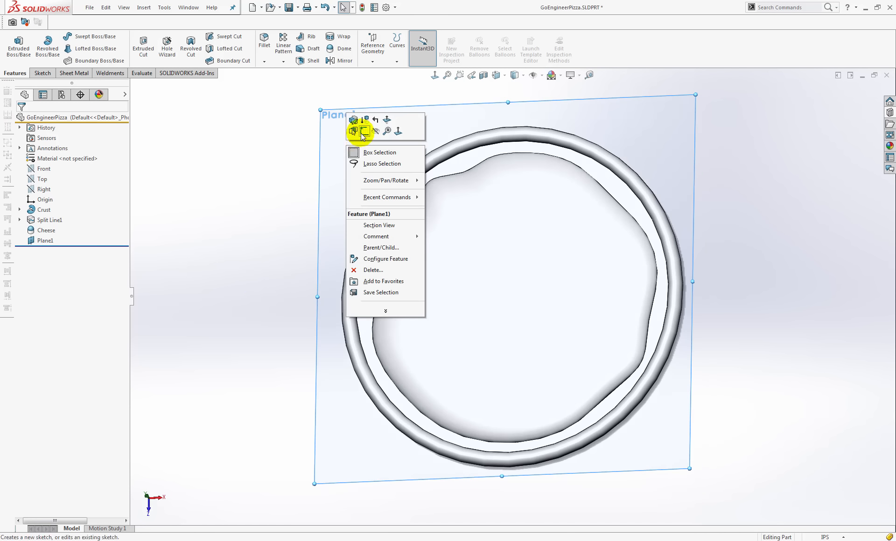
left_click(363, 133)
left_click(434, 75)
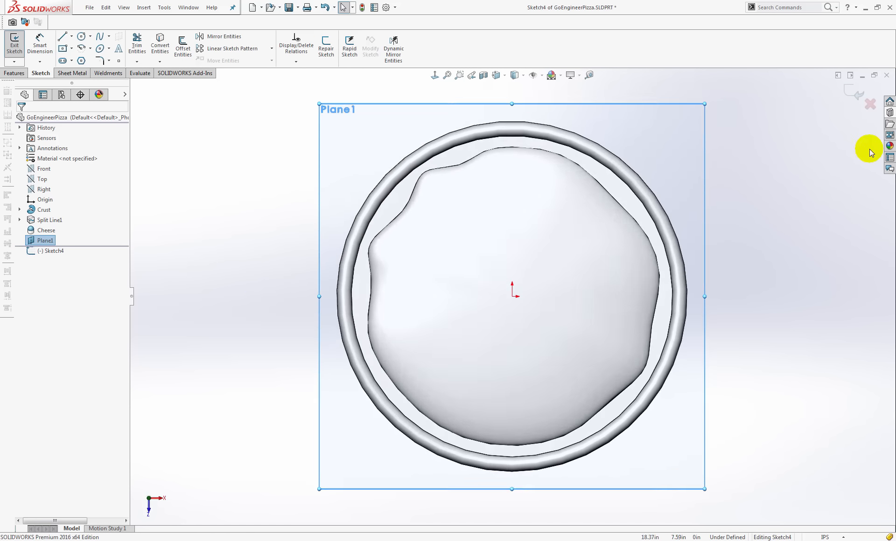
- Scatter 15 instances of the Olive Block from the Pizza Ingredients library over the cheese area of the sketch
left_click(890, 113)
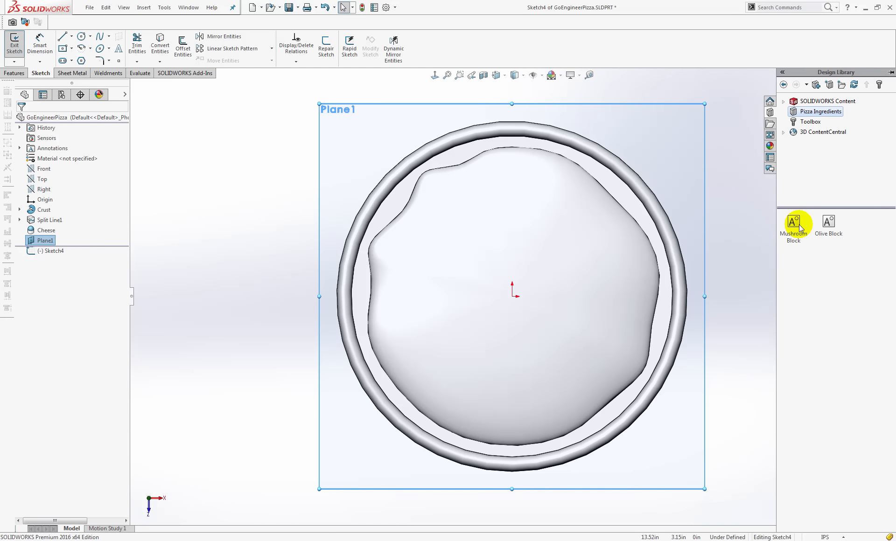
mouse_move(829, 223)
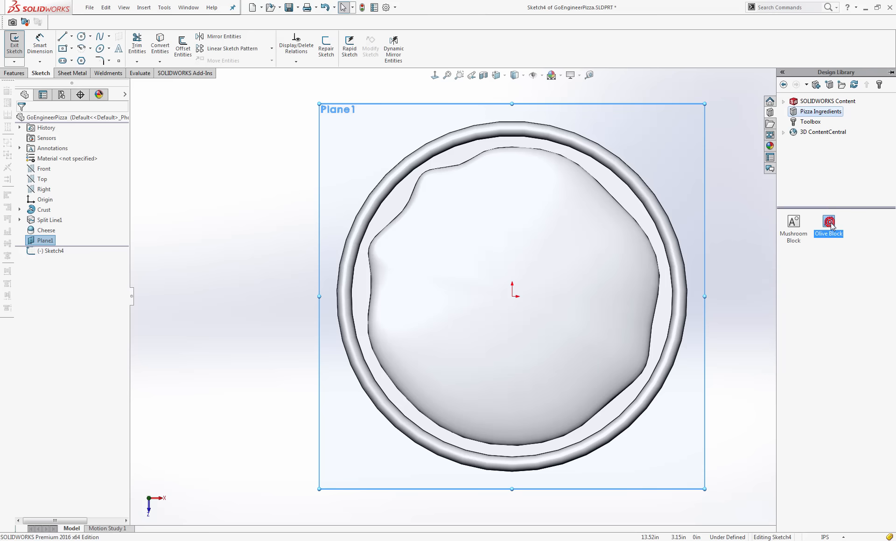
left_click_drag(830, 226, 511, 239)
left_click(528, 262)
left_click(505, 241)
left_click(588, 264)
left_click(564, 341)
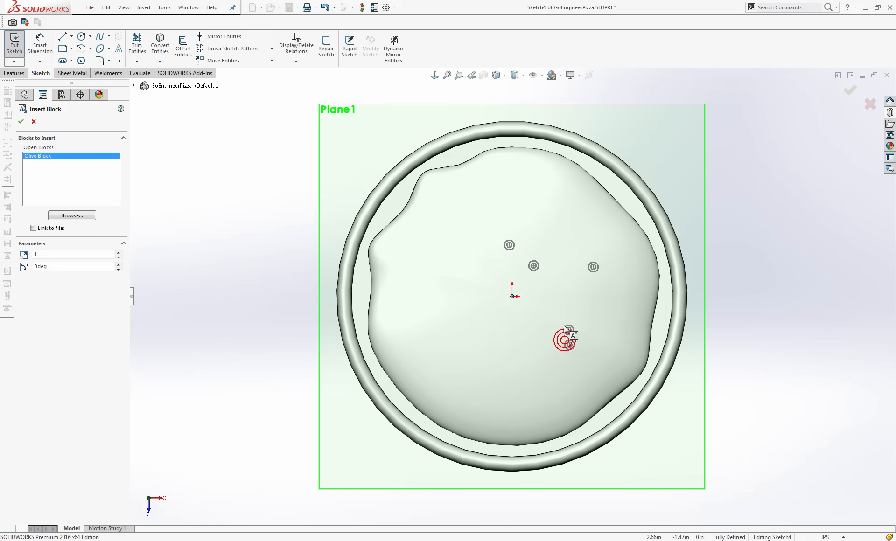
left_click(562, 322)
left_click(516, 348)
left_click(520, 410)
left_click(448, 360)
left_click(470, 317)
left_click(424, 300)
left_click(429, 266)
left_click(490, 274)
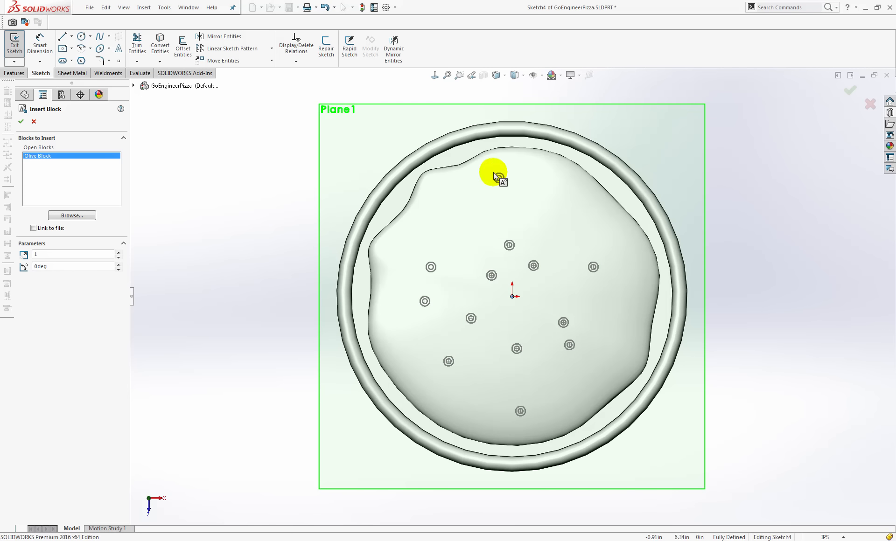
left_click(466, 205)
left_click(554, 201)
left_click(612, 309)
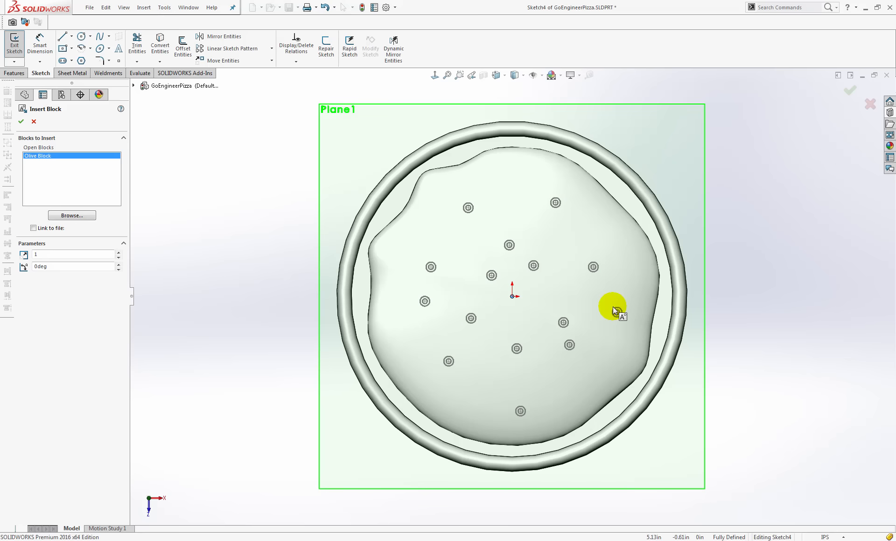
left_click(598, 304)
left_click(138, 181)
- Extrude the olive rings 0.05 in Blind, starting from the domed cheese face instead of the sketch plane
left_click(14, 73)
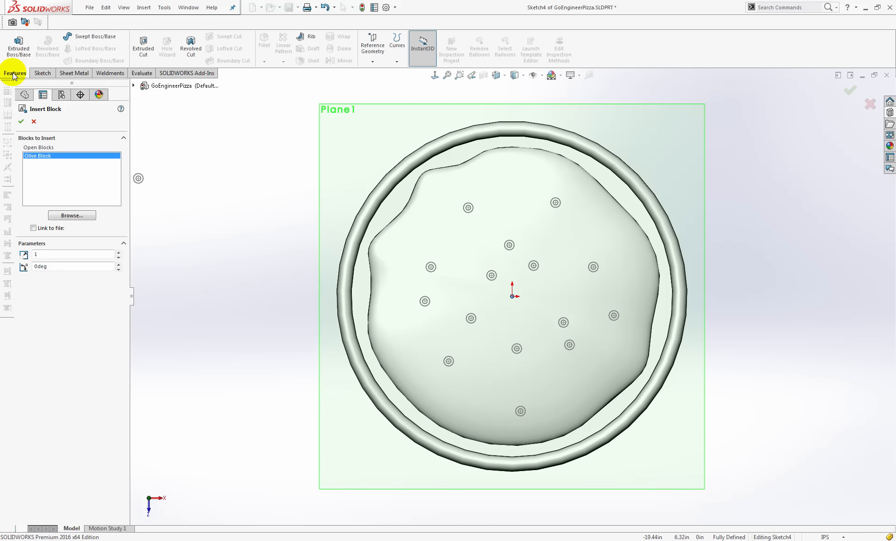
left_click(17, 46)
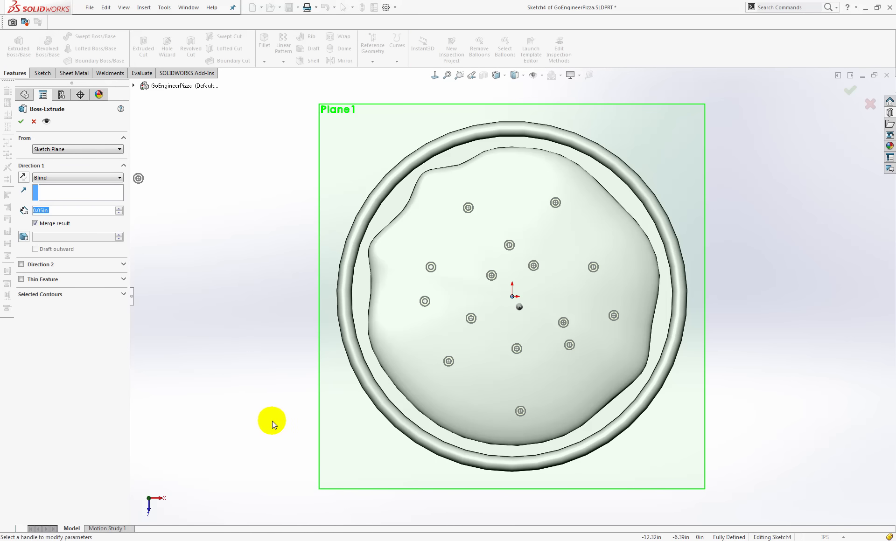
middle_click_drag(254, 408, 259, 215)
scroll(464, 296, "down", 1)
scroll(464, 297, "down", 2)
middle_click_drag(437, 297, 413, 292)
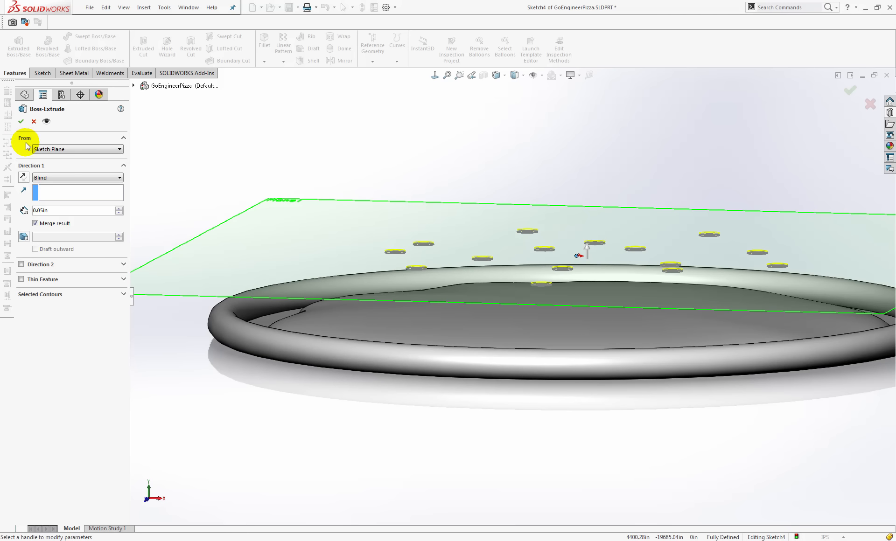
left_click(56, 150)
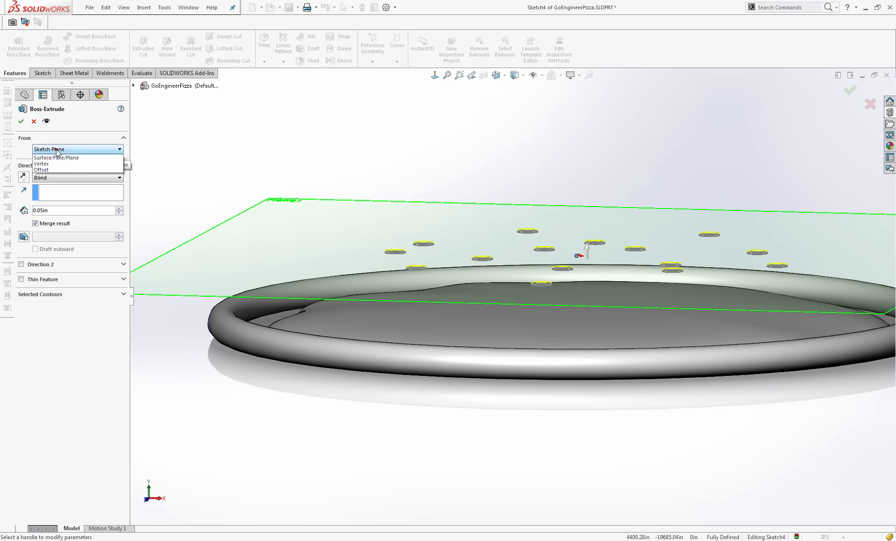
left_click(48, 158)
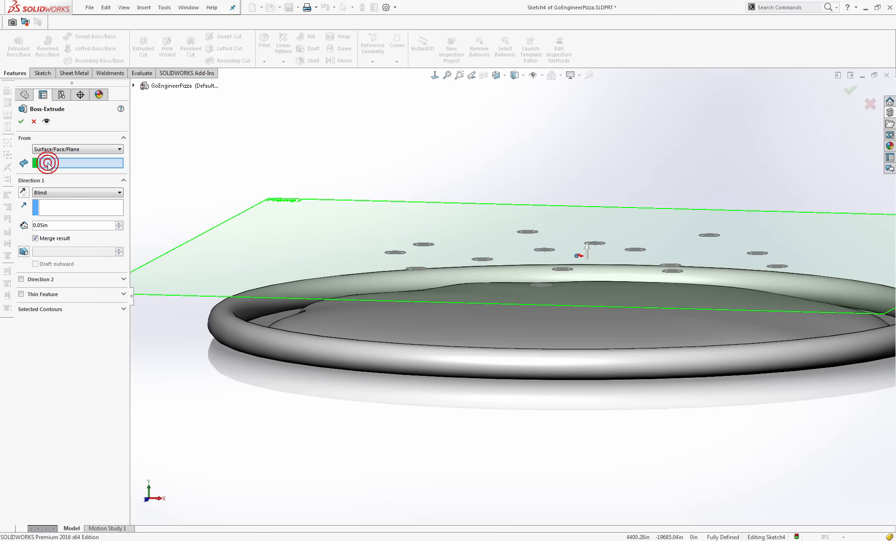
left_click(352, 324)
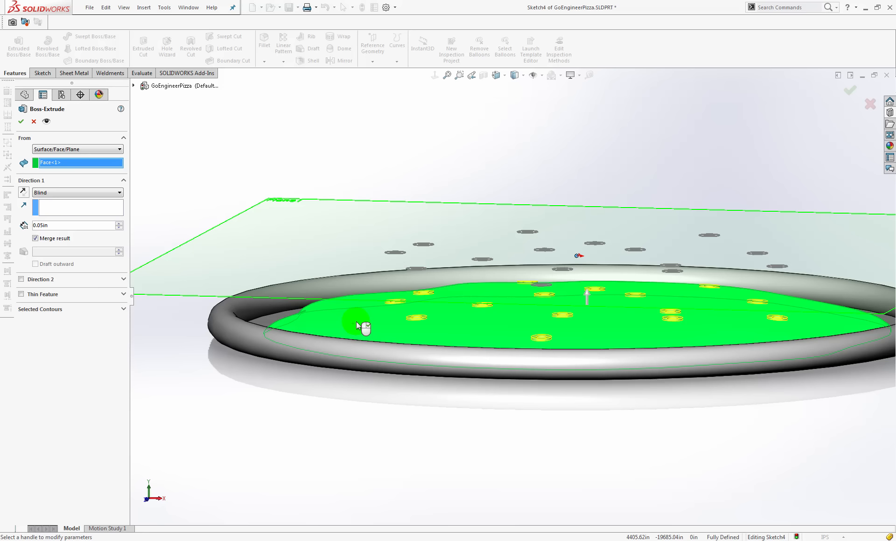
right_click(357, 321)
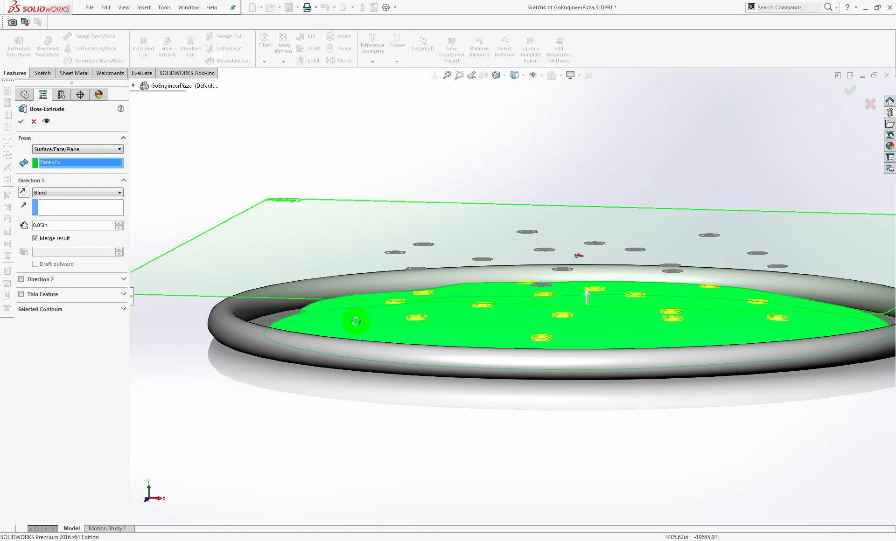
- Rename the extruded olive rings feature as Olives
middle_click_drag(358, 323, 339, 388)
scroll(338, 385, "up", 3)
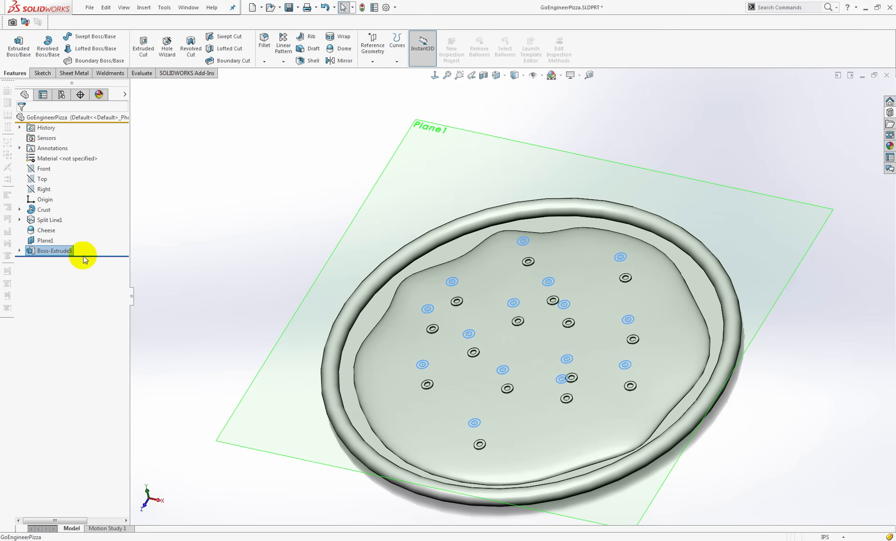
left_click(62, 251)
left_click(62, 251)
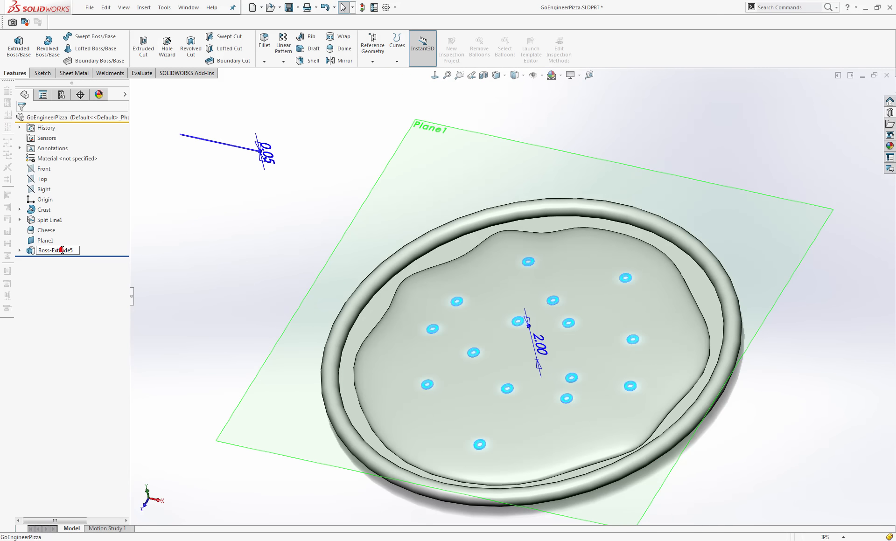
left_click(73, 251)
type("Olives")
left_click(199, 256)
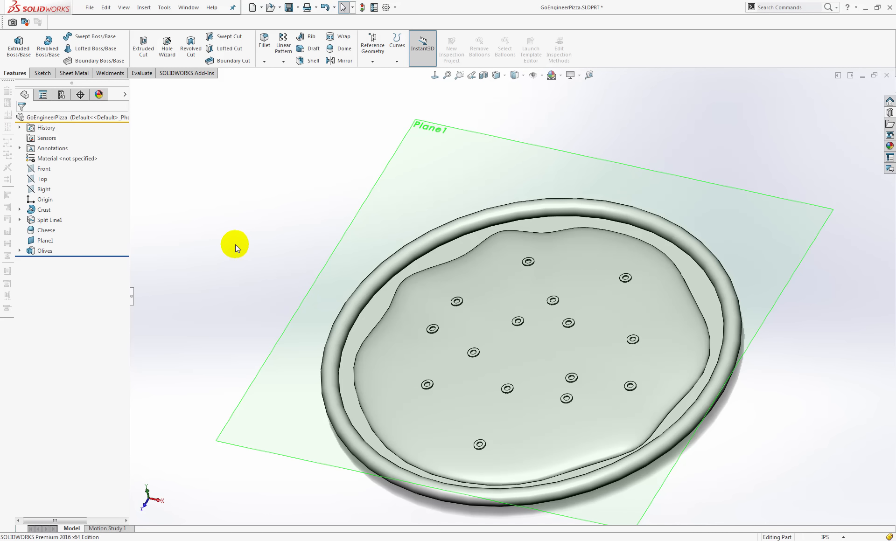
- Start another sketch on the offset plane above the pizza and bring up the Pizza Ingredients design library
right_click(427, 136)
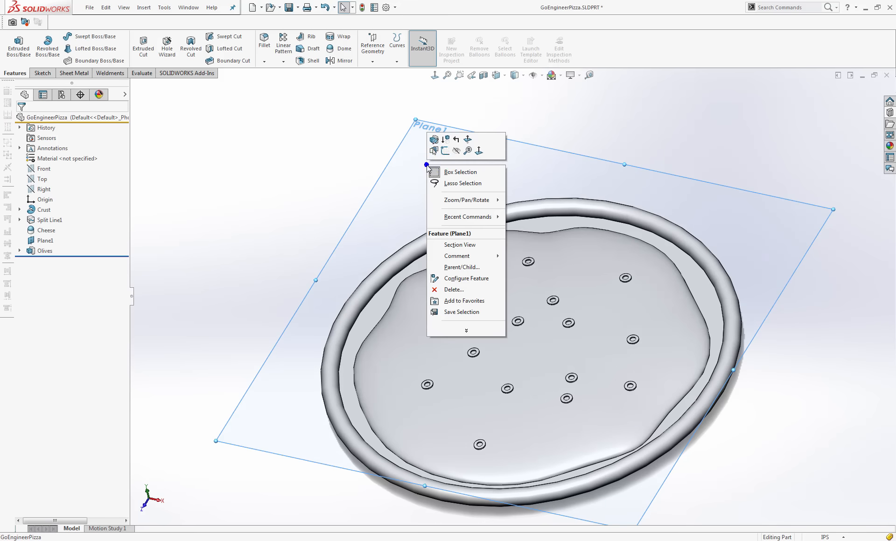
left_click(445, 151)
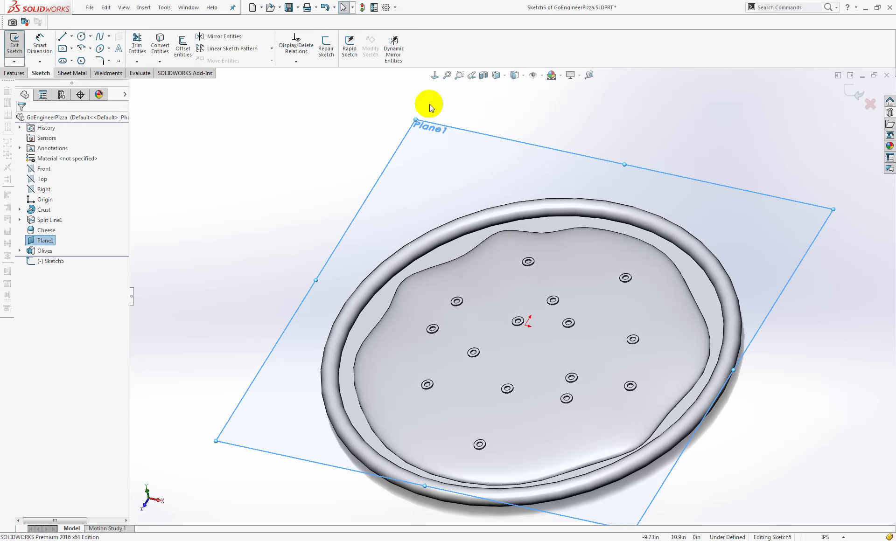
left_click(890, 113)
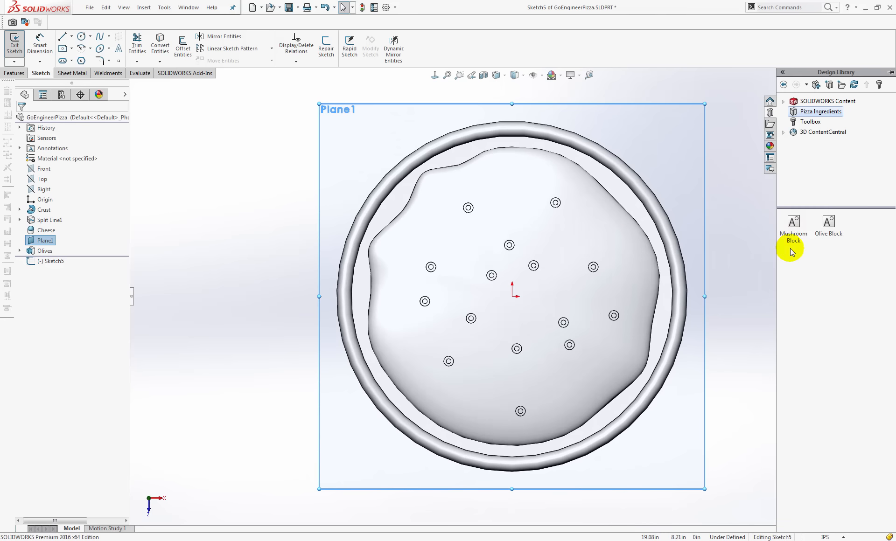
- Scatter 11 instances of the Mushroom Block over the cheese area between the olives
mouse_move(793, 223)
left_click_drag(793, 224, 476, 391)
left_click(478, 381)
left_click(592, 290)
left_click(570, 237)
left_click(506, 210)
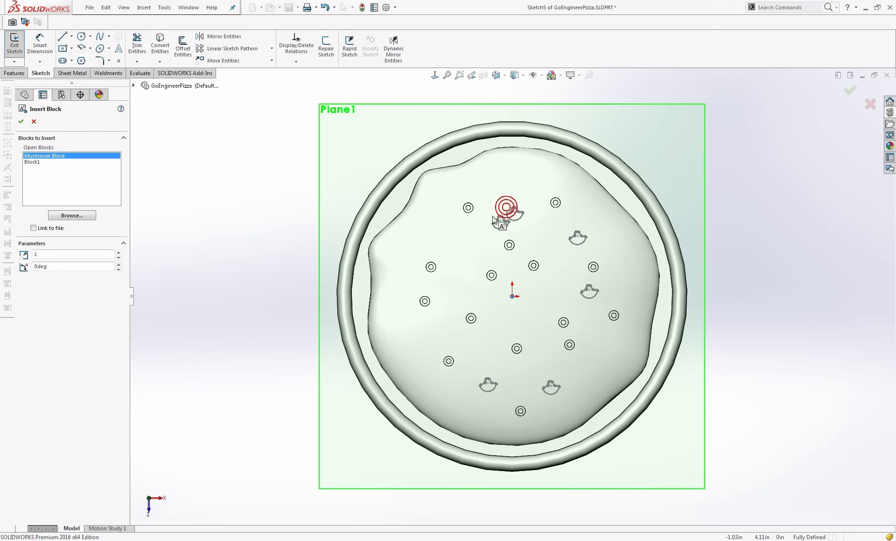
left_click(465, 246)
left_click(422, 228)
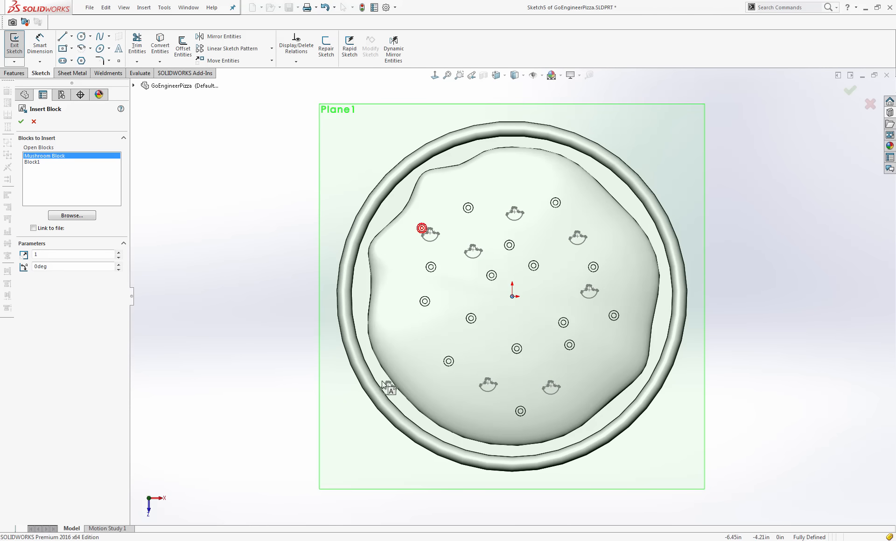
left_click(417, 333)
left_click(502, 314)
left_click(519, 289)
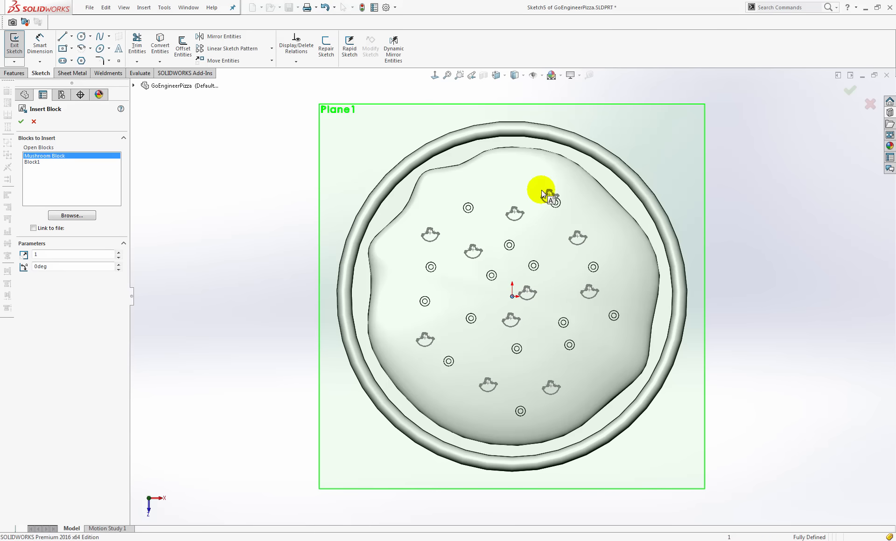
left_click(509, 176)
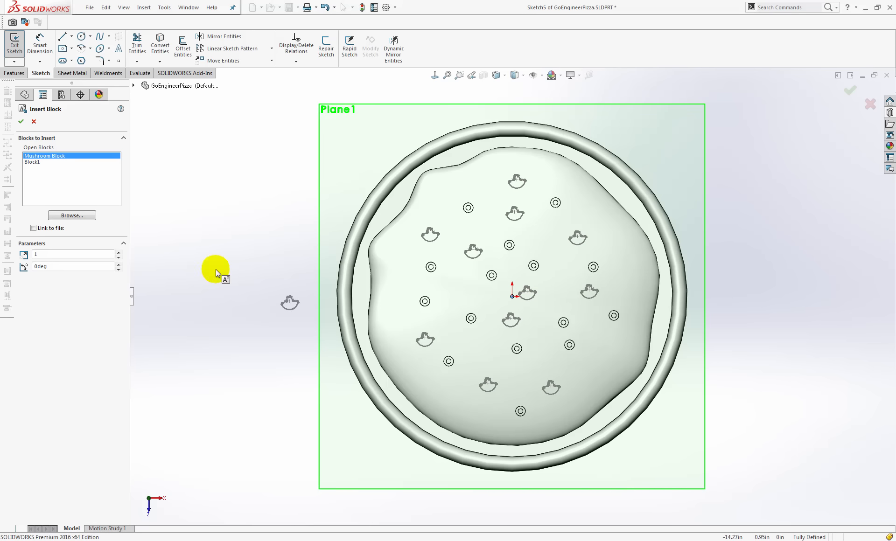
- Extrude the mushroom sketch 0.05 in Blind, starting from the domed cheese face instead of the sketch plane
left_click(13, 73)
left_click(19, 44)
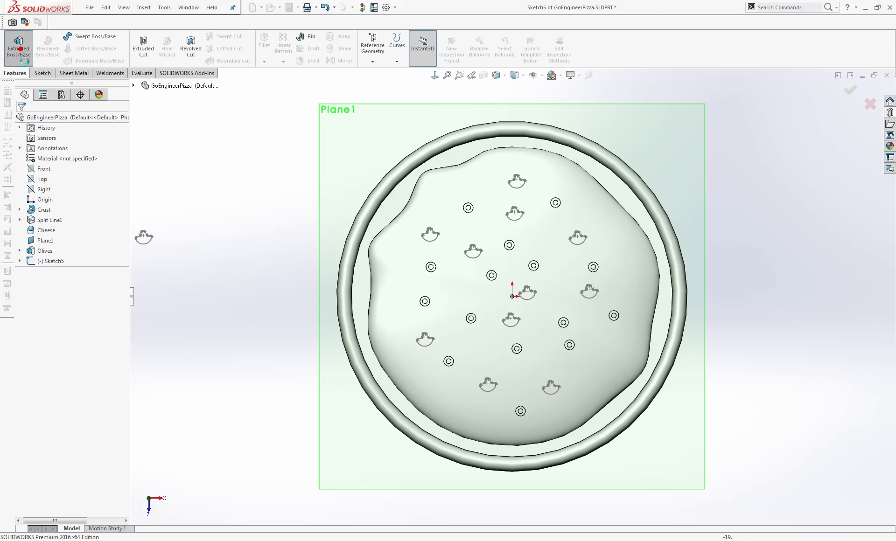
left_click(84, 149)
left_click(79, 162)
middle_click_drag(199, 341, 478, 382)
scroll(463, 364, "down", 5)
left_click(462, 363)
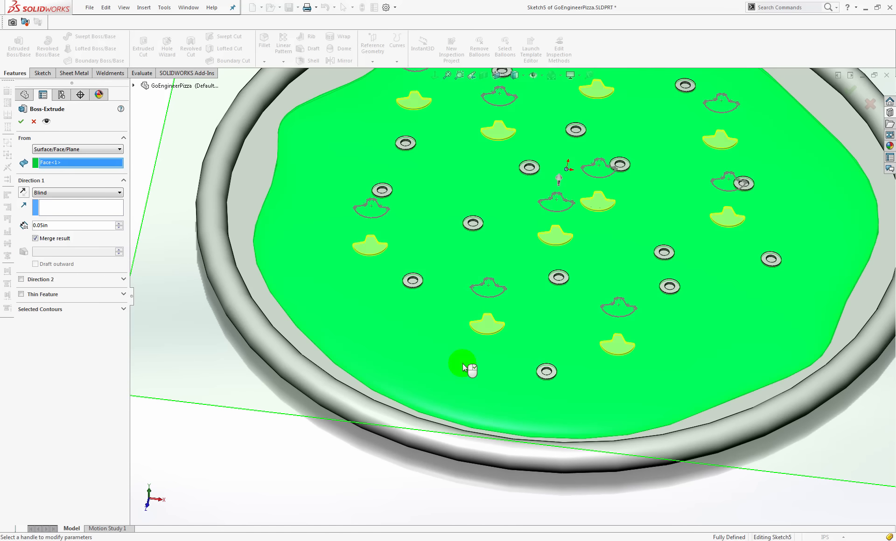
middle_click_drag(462, 365, 437, 316)
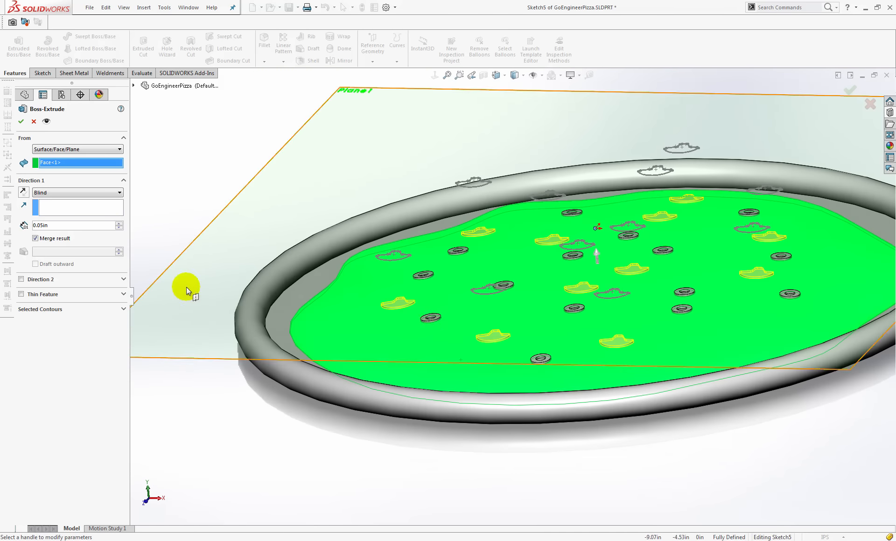
left_click(21, 121)
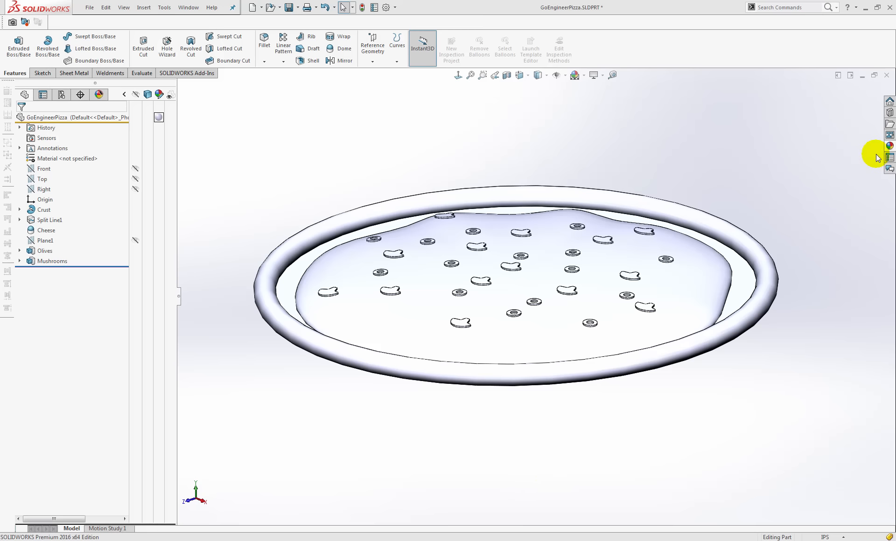
- Apply the sand appearance from the Organic Miscellaneous appearances to the Crust feature
left_click(890, 147)
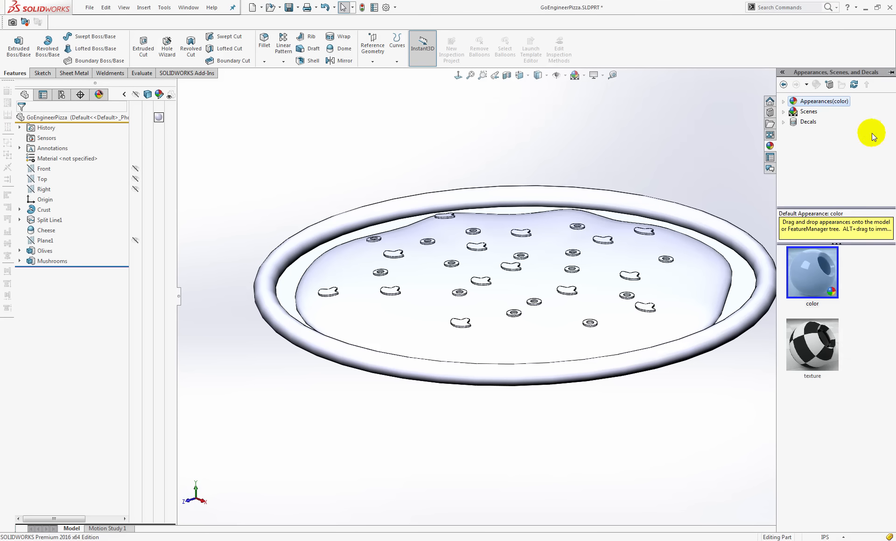
left_click(783, 101)
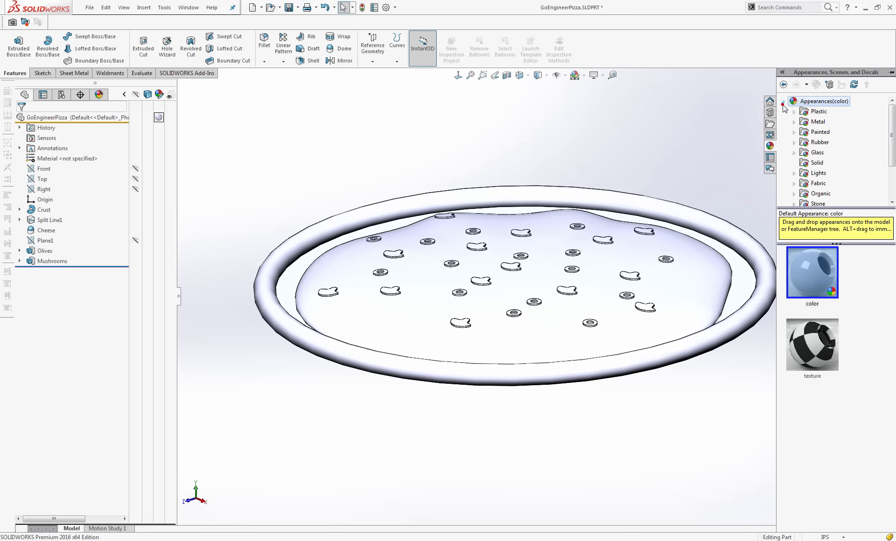
scroll(877, 144, "down", 2)
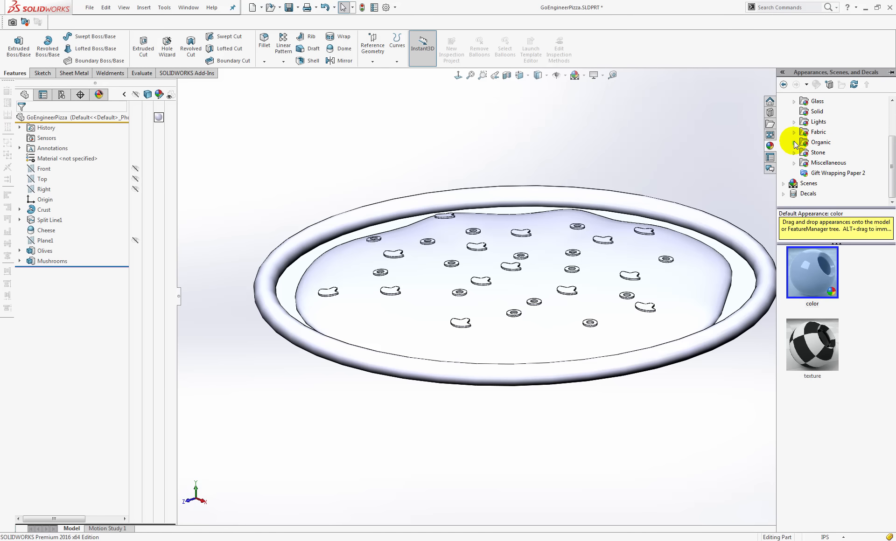
left_click(794, 143)
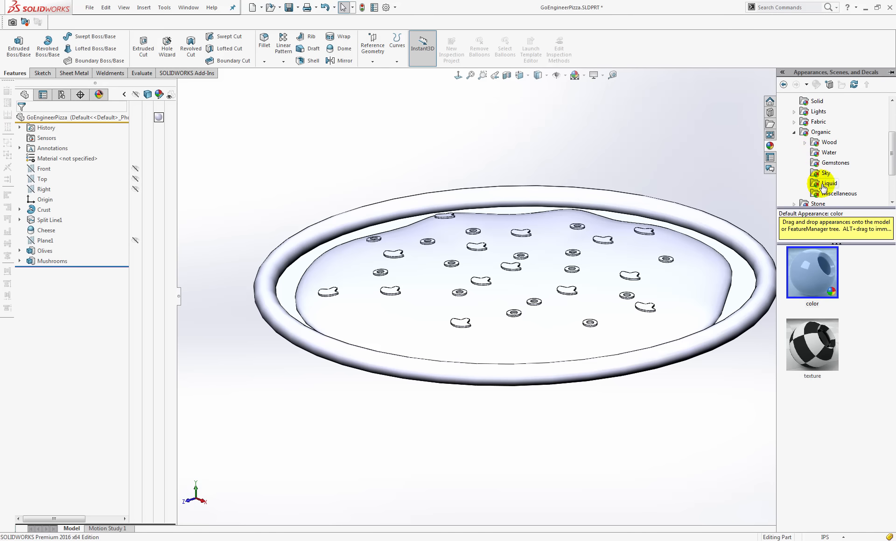
left_click(838, 194)
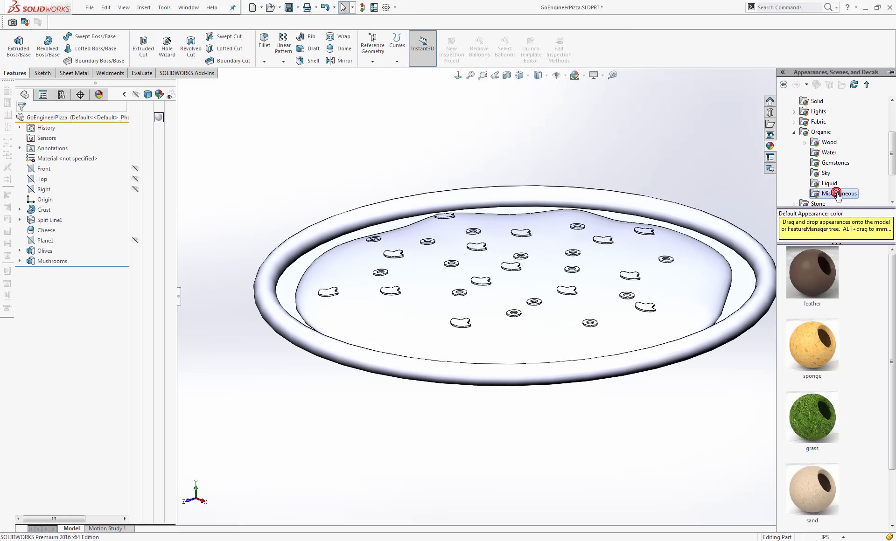
left_click_drag(811, 501, 482, 371)
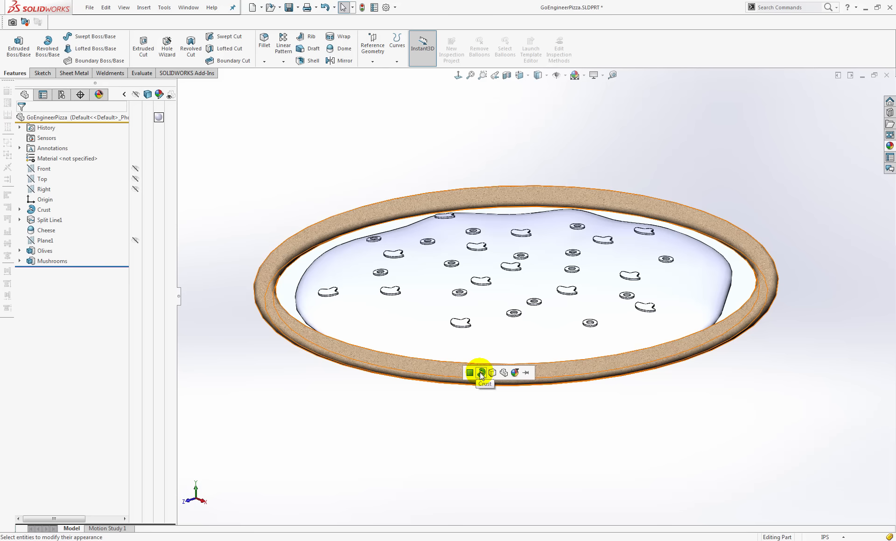
left_click(481, 372)
- Color only the sauce face between the crust and the cheese dark red, with green and blue at 0
middle_click_drag(558, 480, 662, 411)
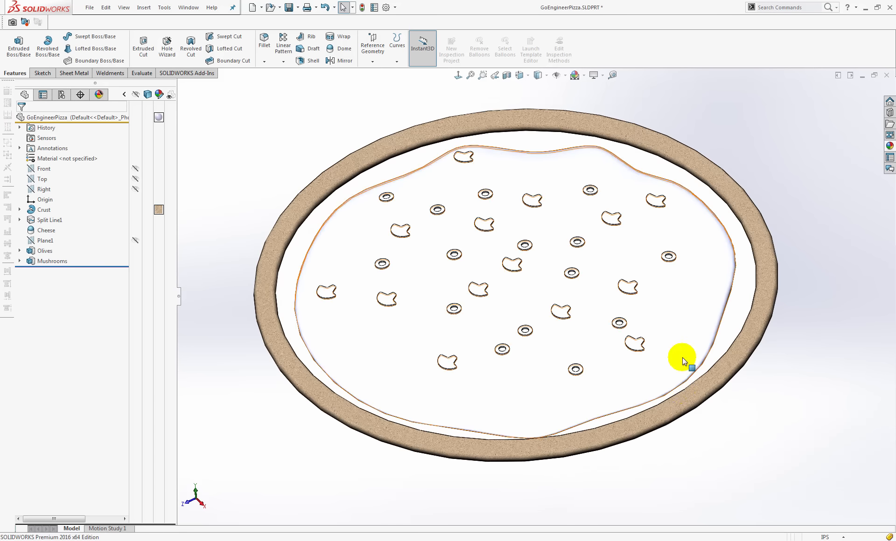
right_click(739, 290)
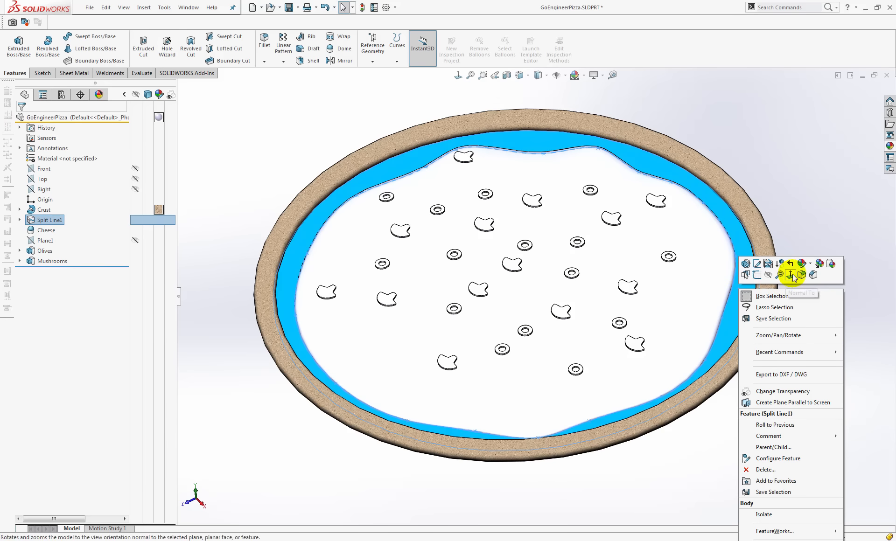
left_click(810, 265)
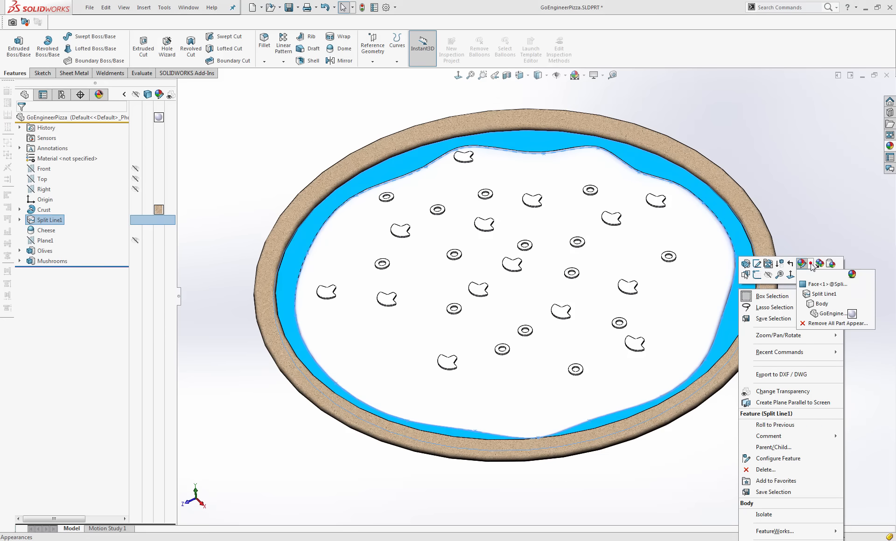
left_click(849, 284)
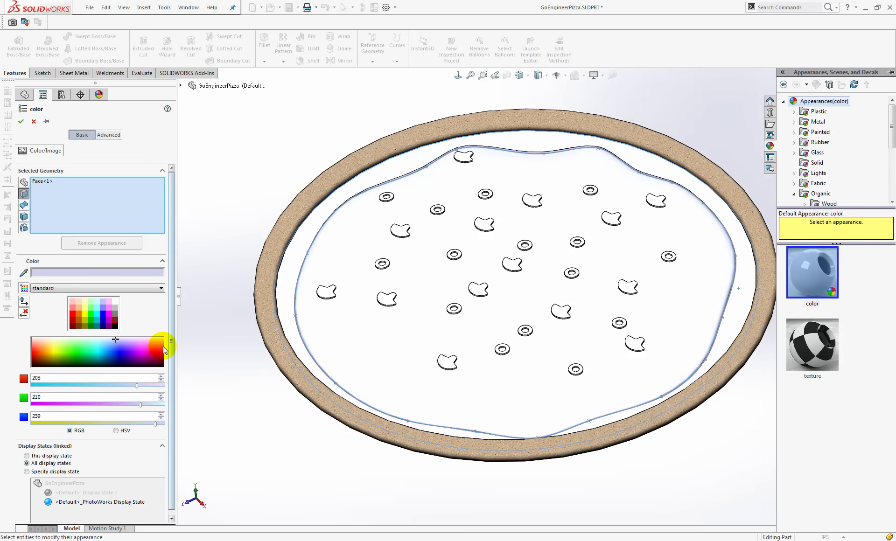
left_click(73, 327)
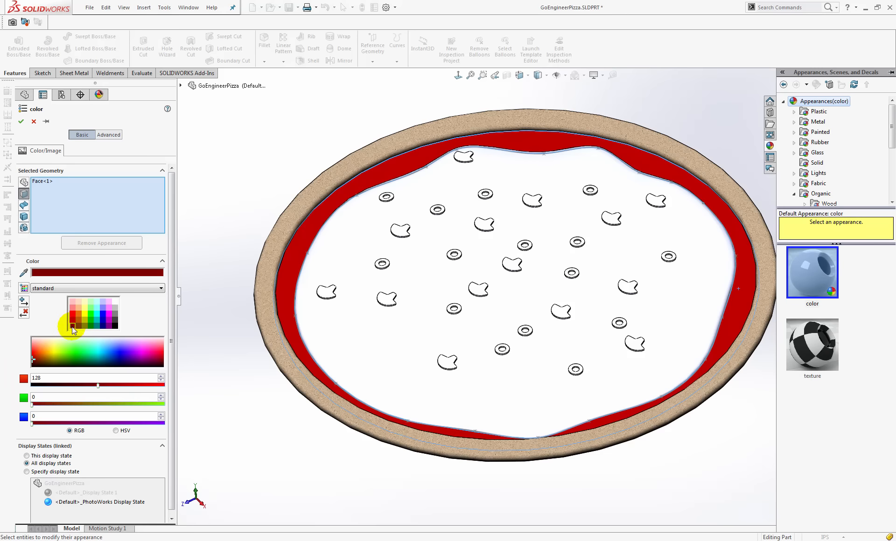
left_click_drag(76, 388, 73, 386)
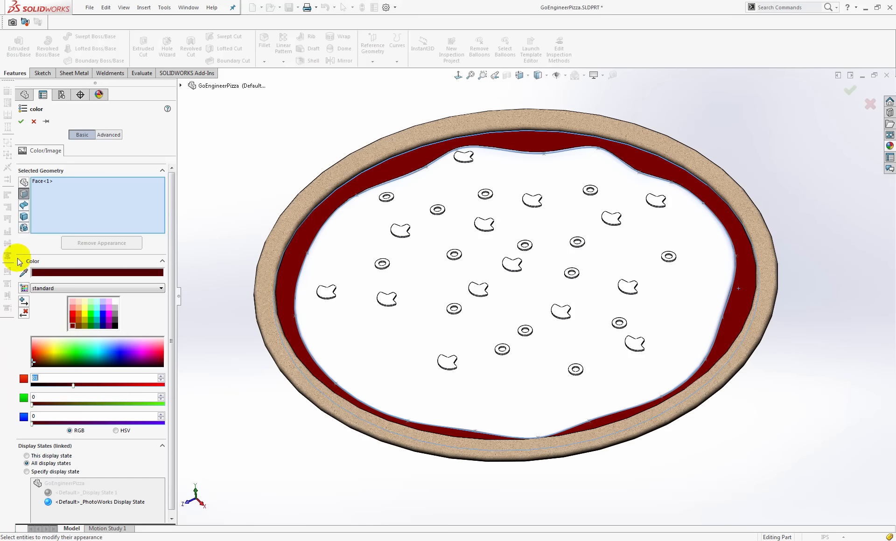
left_click(21, 122)
- Apply the sponge appearance from the Organic Miscellaneous appearances to the Cheese feature
middle_click_drag(370, 491, 456, 439)
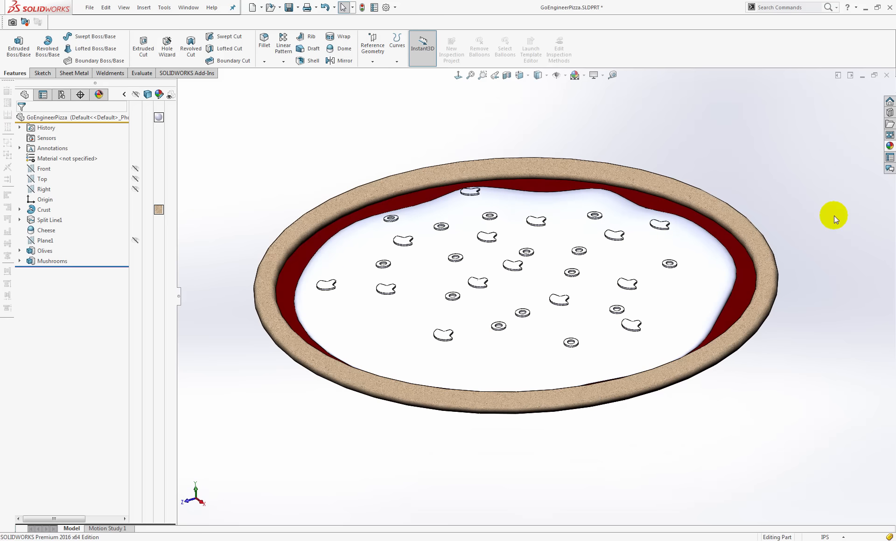
left_click(890, 145)
scroll(832, 182, "down", 3)
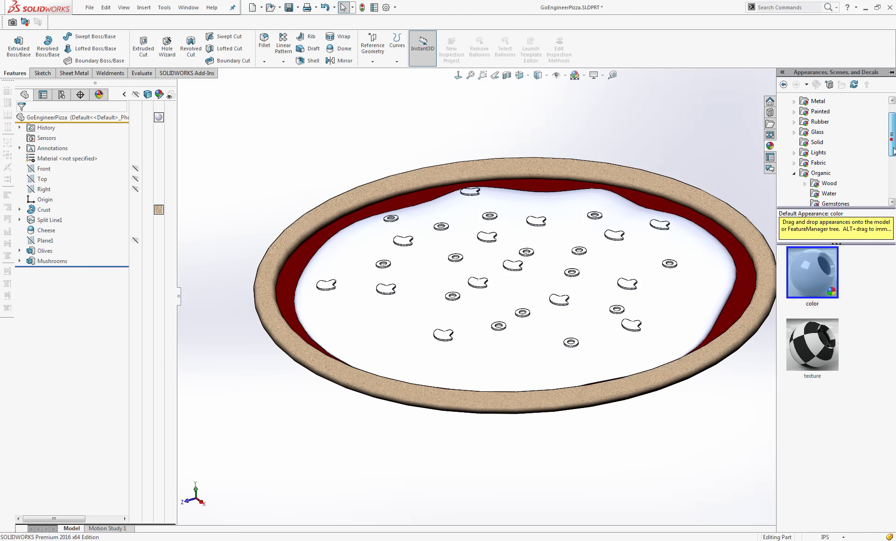
left_click(832, 184)
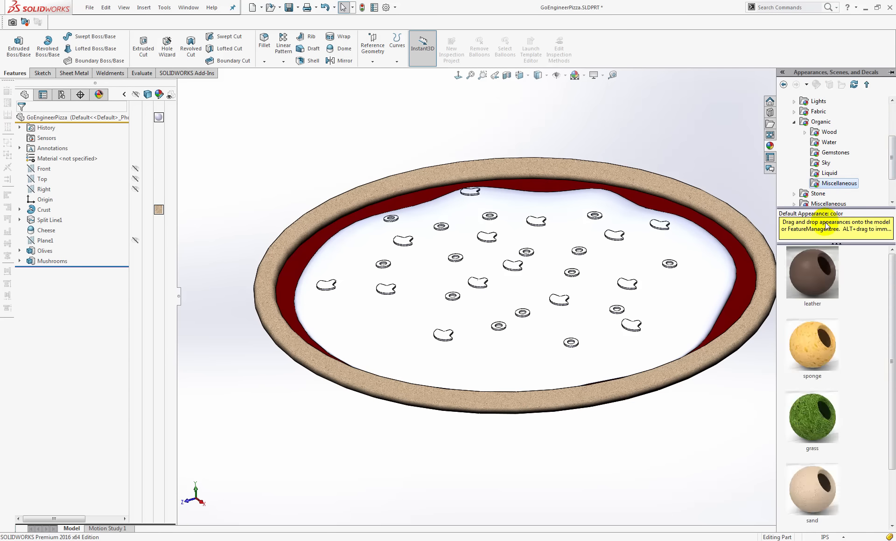
left_click_drag(812, 345, 509, 298)
left_click(527, 285)
- Edit the sponge appearance on the Cheese feature and set its texture mapping to the smallest size
right_click(516, 292)
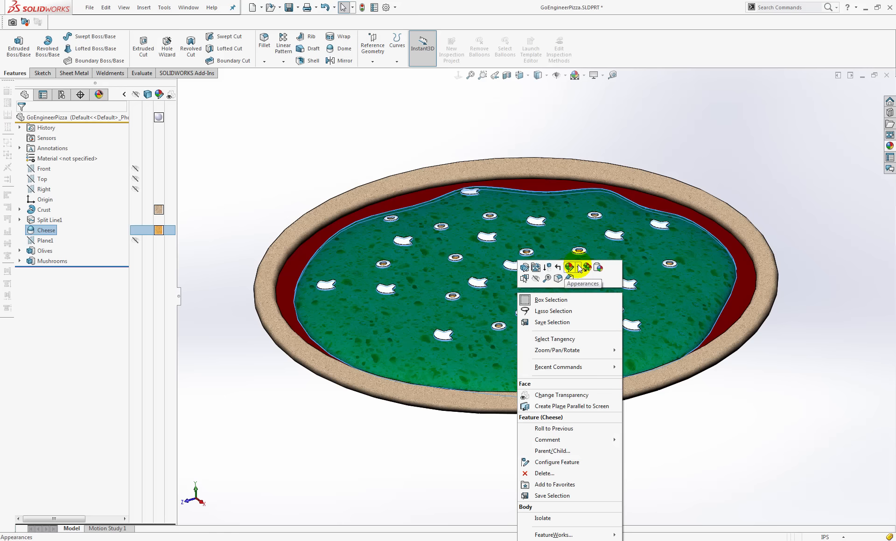
left_click(578, 266)
left_click(620, 298)
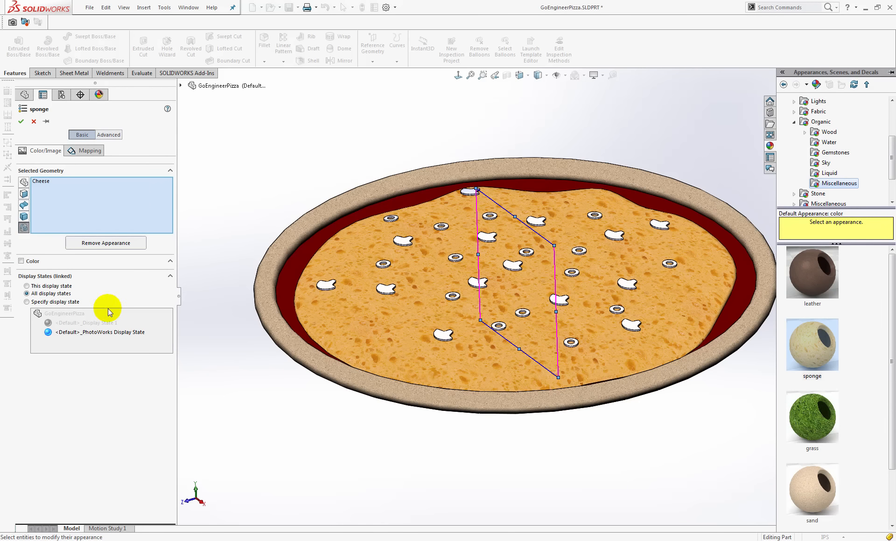
left_click(83, 150)
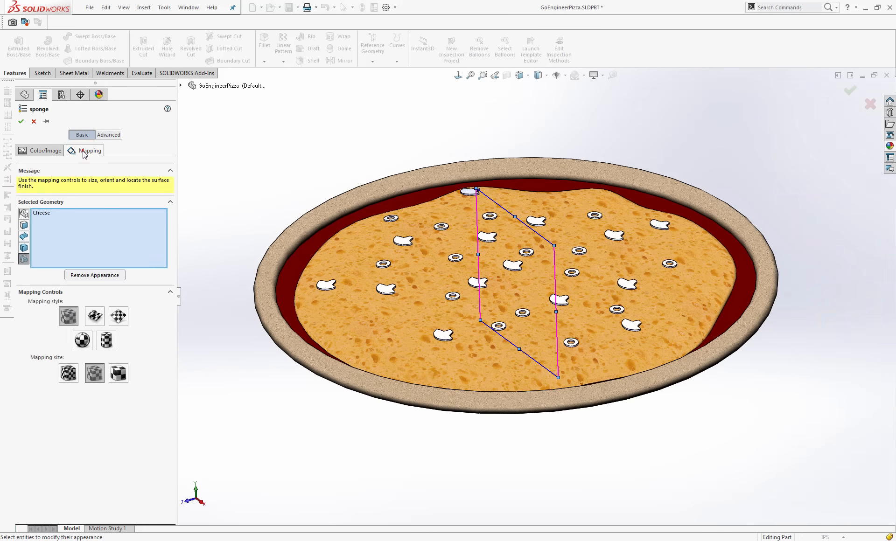
left_click(70, 372)
left_click(21, 121)
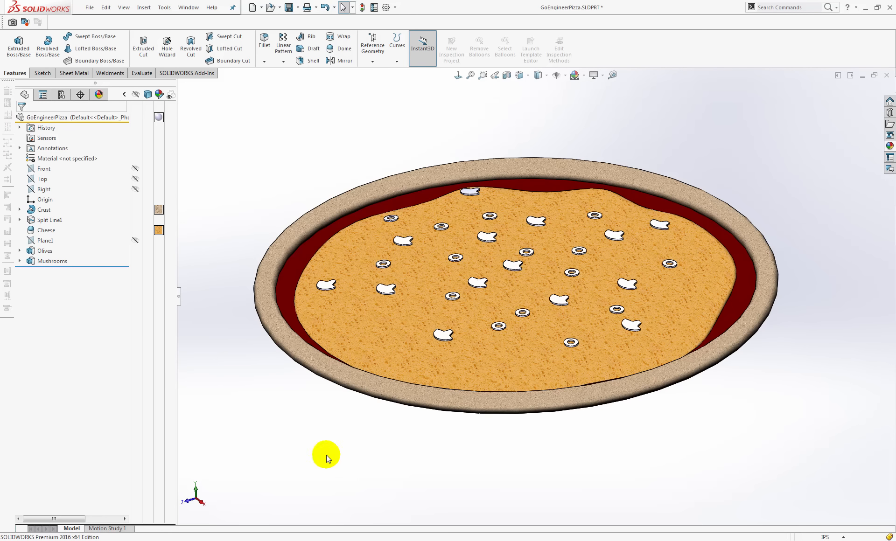
- Color the Mushrooms feature brown, about RGB 127, 54, 0
right_click(46, 261)
left_click(86, 247)
left_click(107, 258)
left_click(42, 359)
left_click(42, 353)
left_click(42, 358)
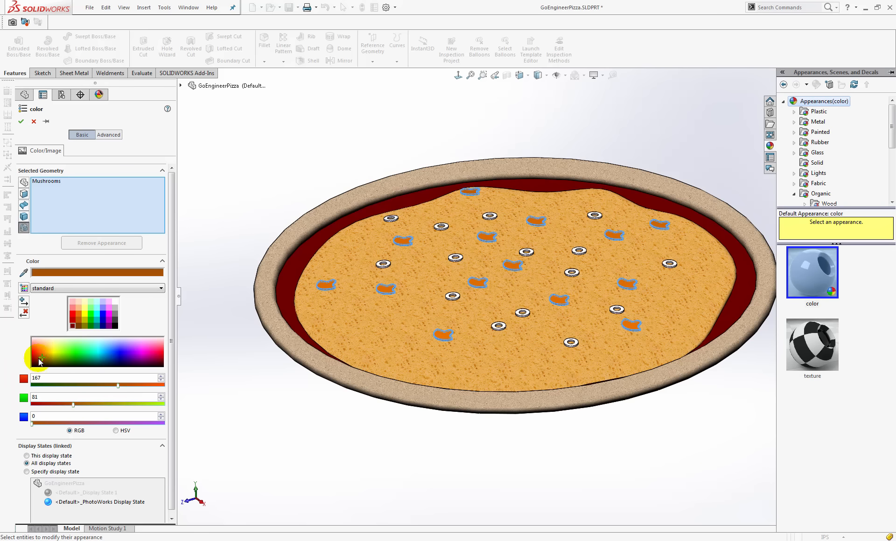
left_click(78, 325)
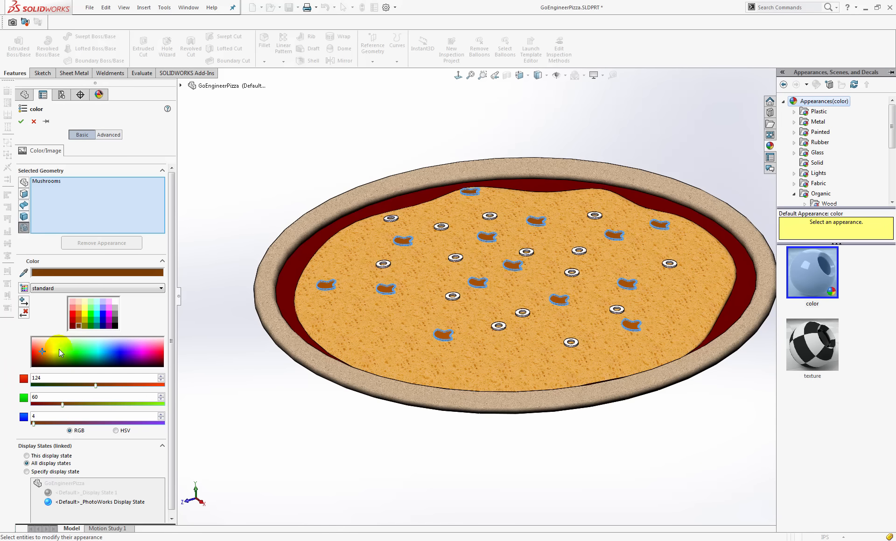
left_click(42, 360)
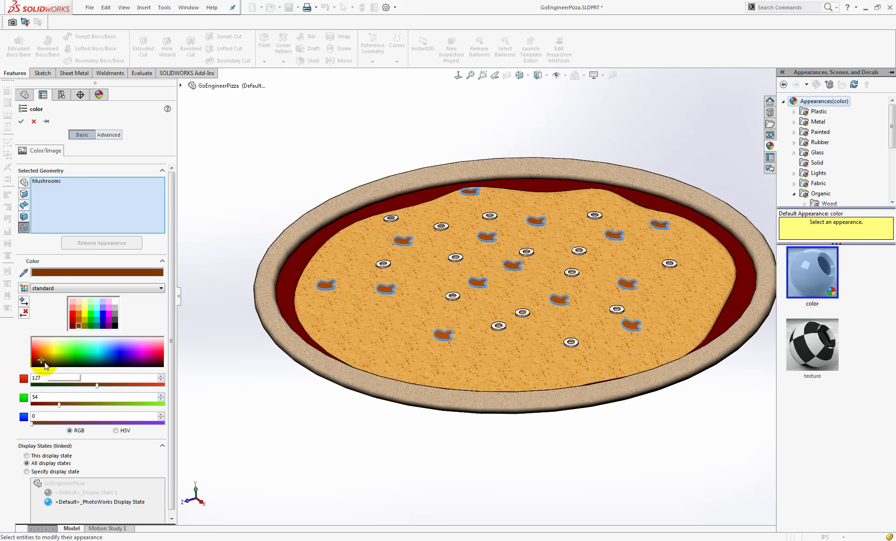
left_click(20, 122)
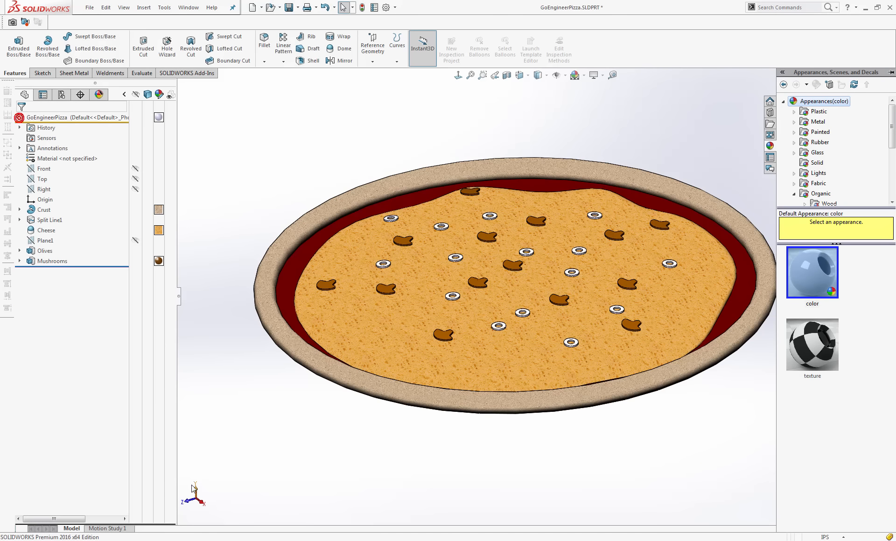
- Color the Olives feature dark gray, RGB 64, 64, 64
right_click(44, 253)
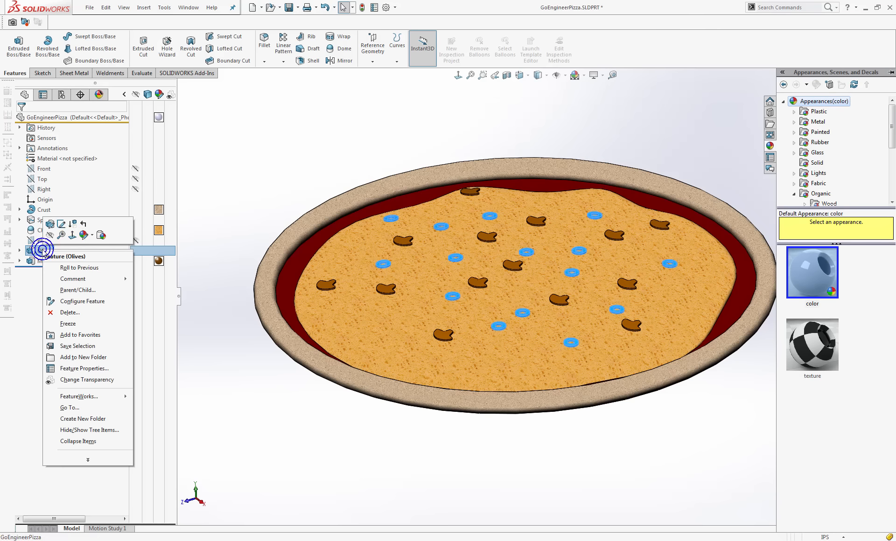
left_click(92, 236)
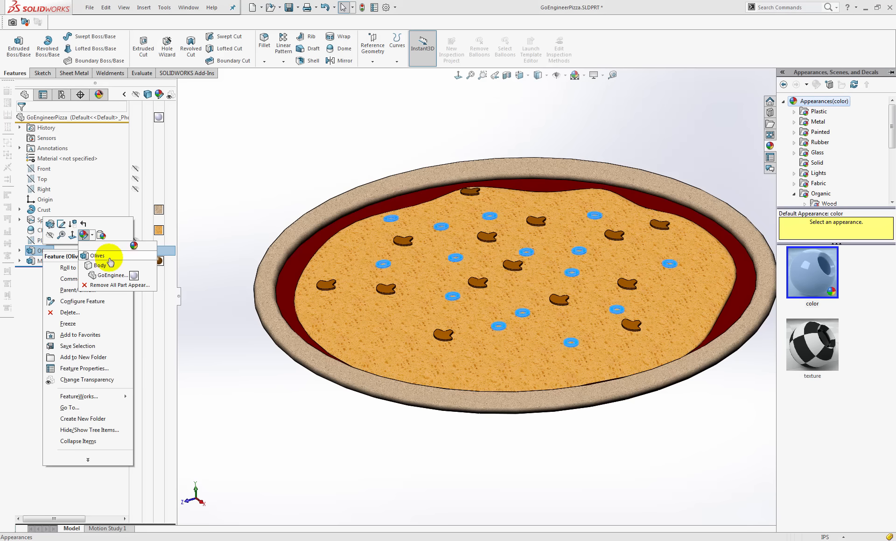
left_click(134, 260)
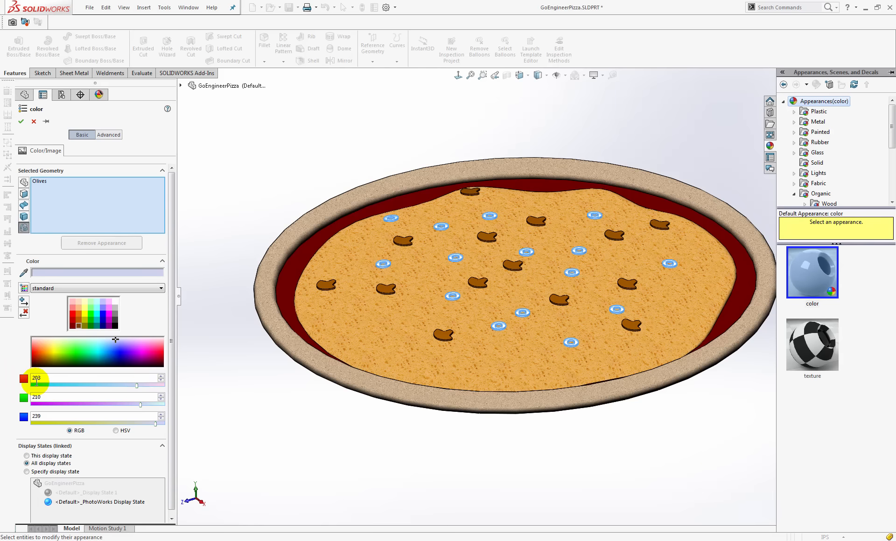
left_click(115, 321)
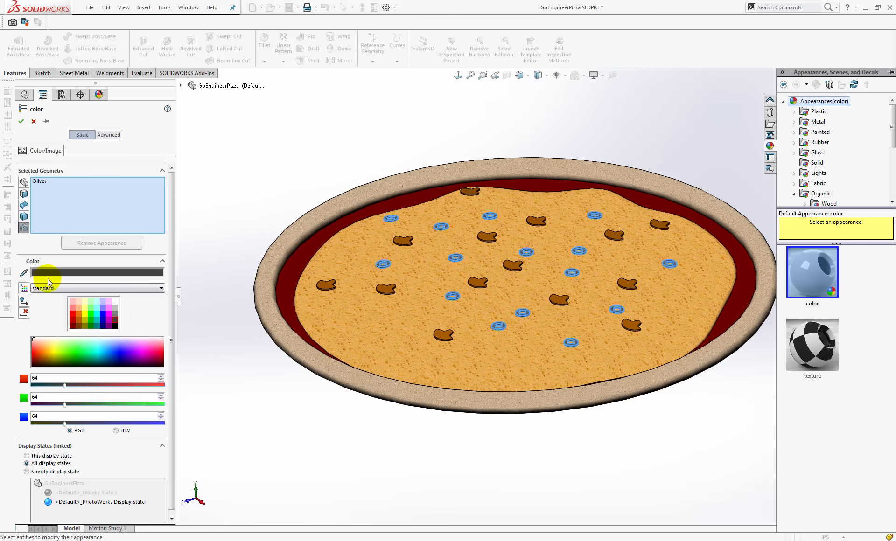
left_click(21, 122)
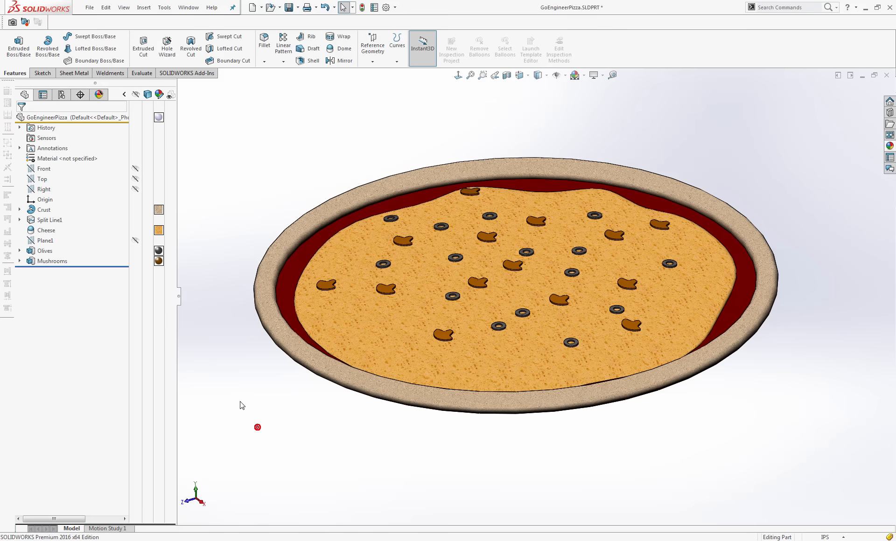
middle_click_drag(234, 385, 240, 397)
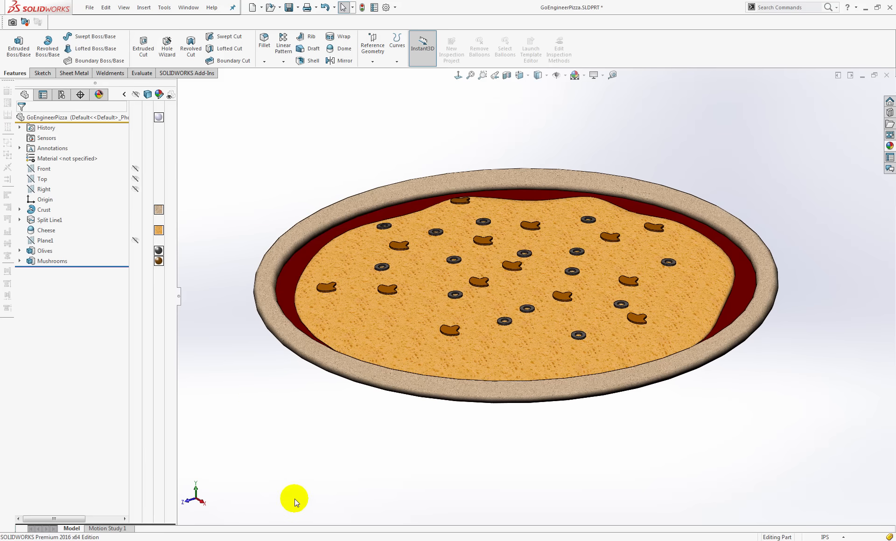